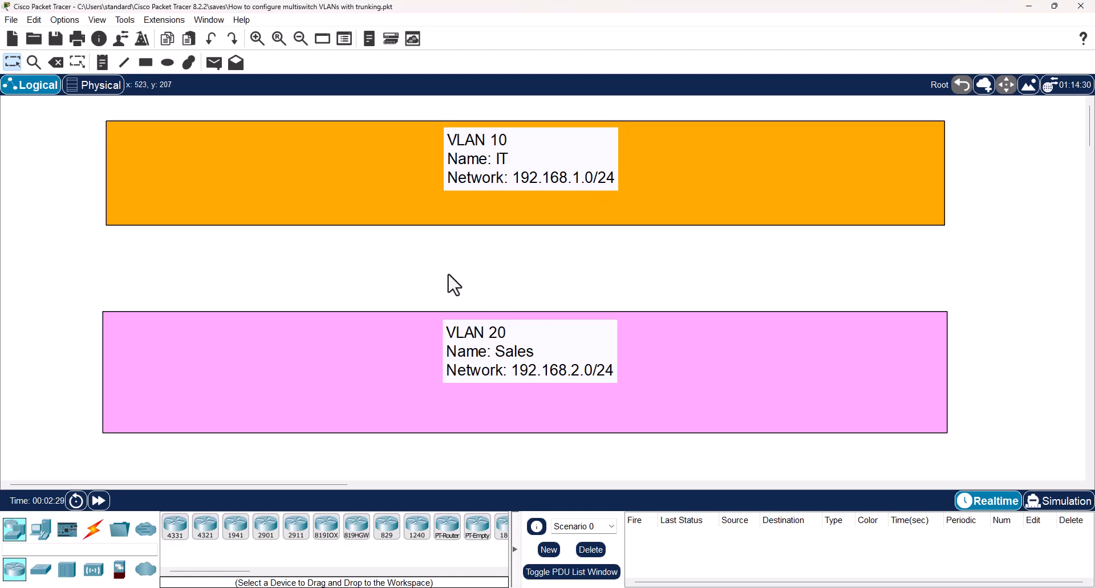
Step: Place two 2960 switches side by side in the gap between the VLAN 10 and VLAN 20 areas
left_click(43, 569)
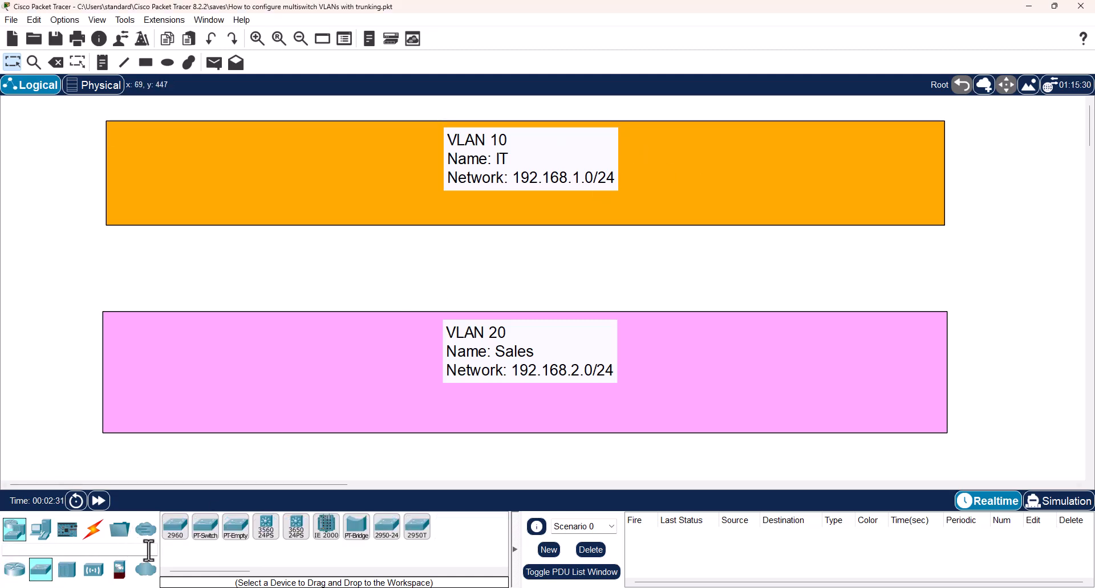
left_click(175, 531)
left_click(386, 261)
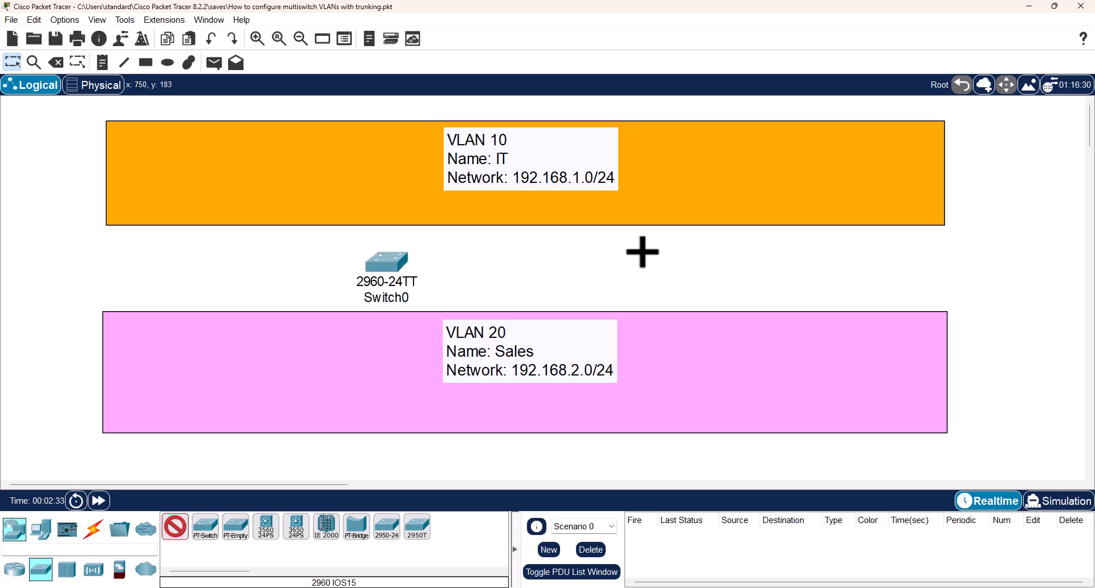
left_click(653, 262)
key("Escape")
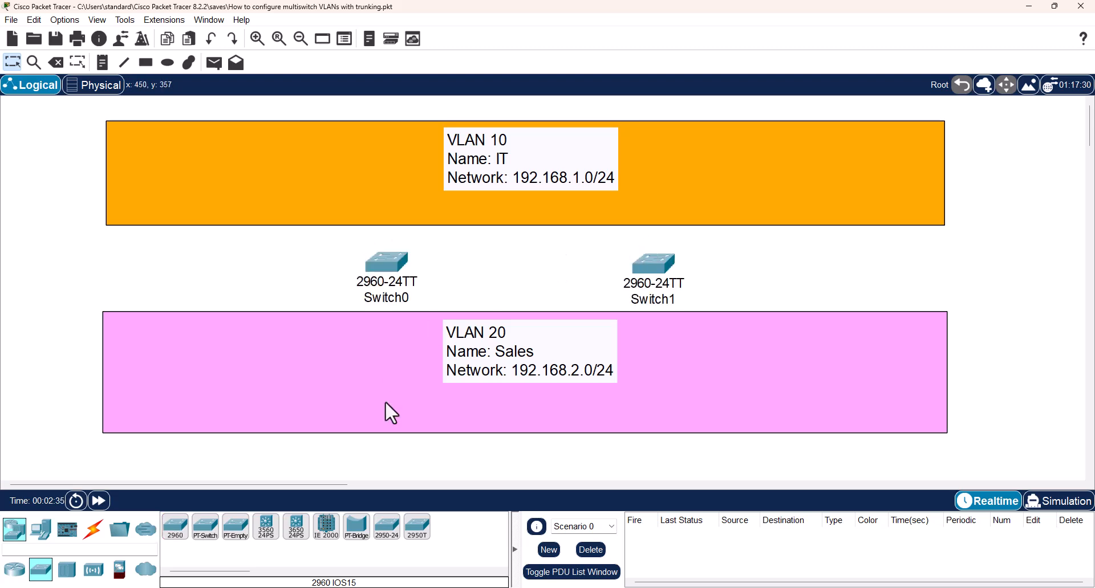
Step: Place four PCs, one near each end of the VLAN 10 area and one near each end of the VLAN 20 area
left_click(41, 530)
left_click(177, 530)
left_click(208, 149)
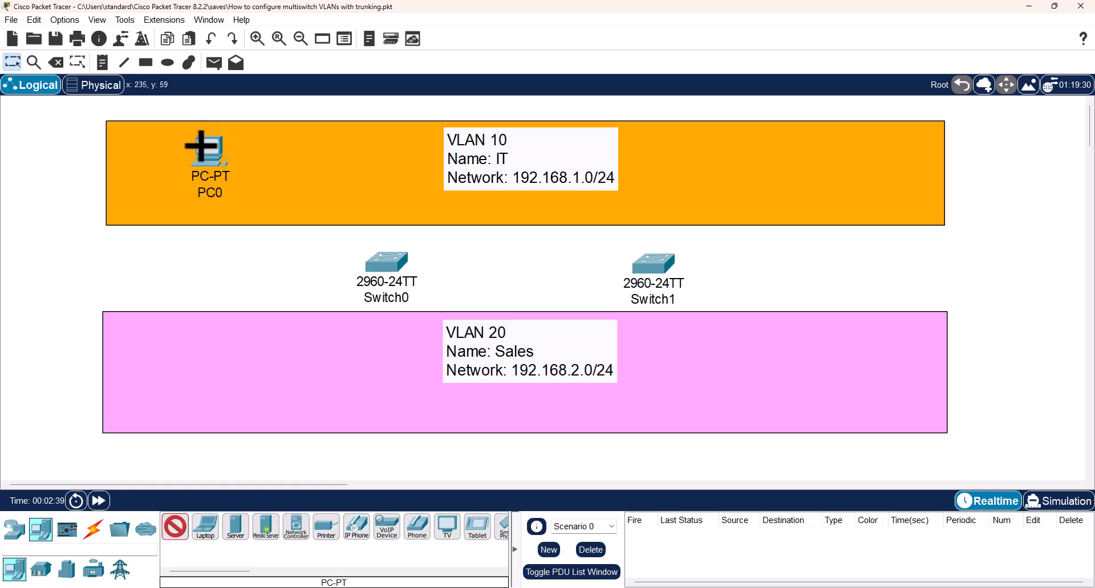
left_click(843, 145)
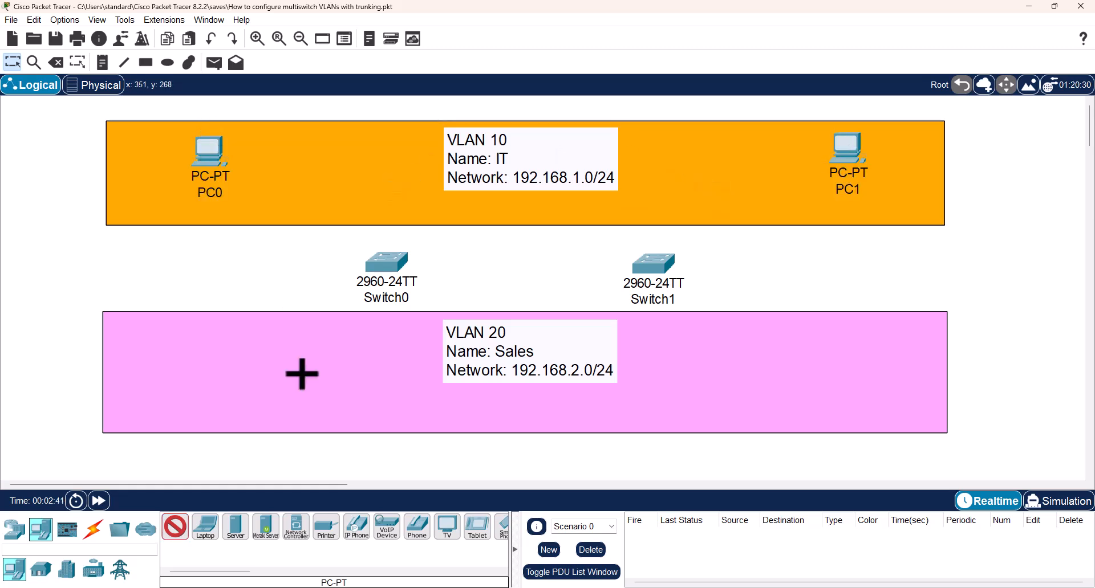
left_click(213, 367)
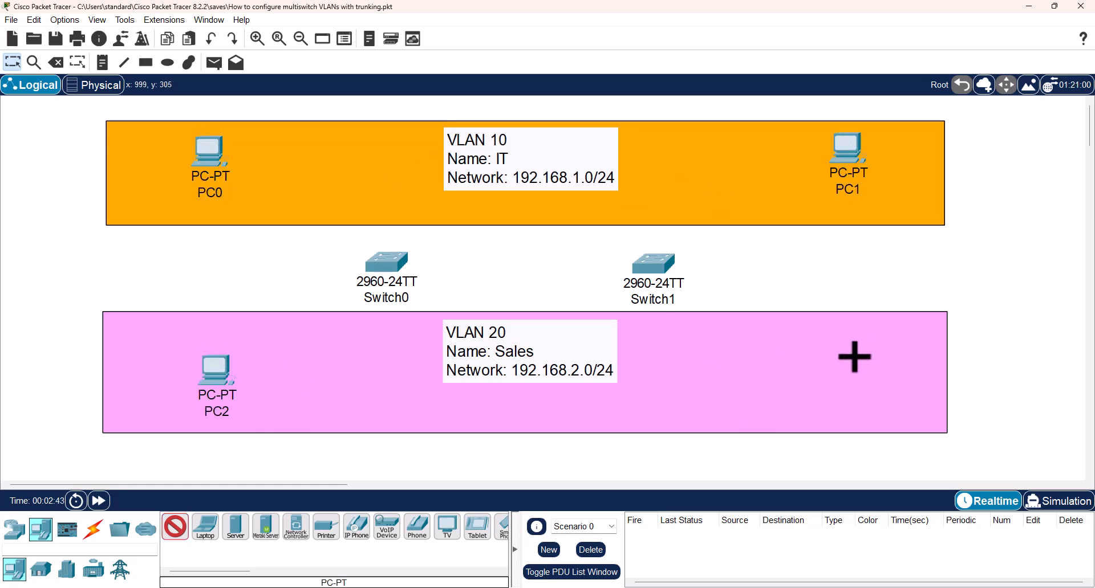
left_click(861, 361)
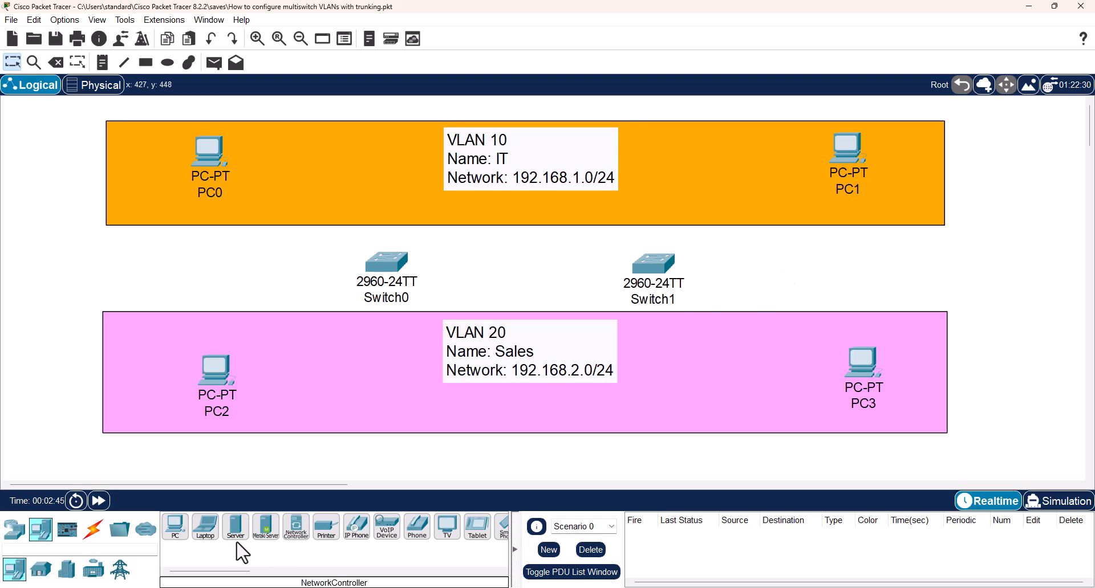
Step: Connect PC0 to FastEthernet0/1 on Switch0 with a copper straight-through cable
left_click(93, 530)
left_click(235, 530)
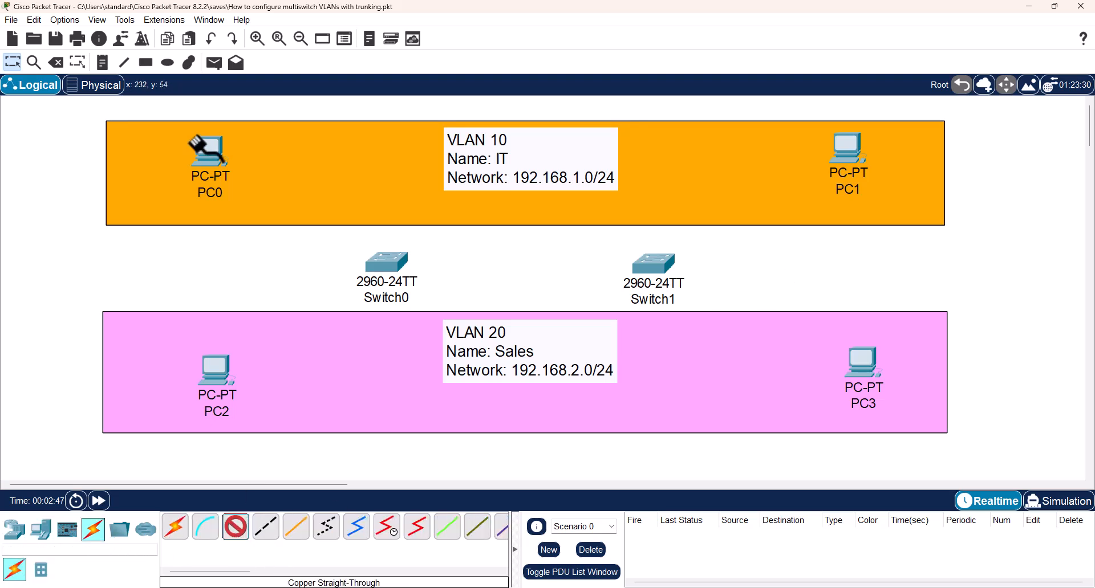
left_click(208, 150)
left_click(260, 205)
left_click(387, 260)
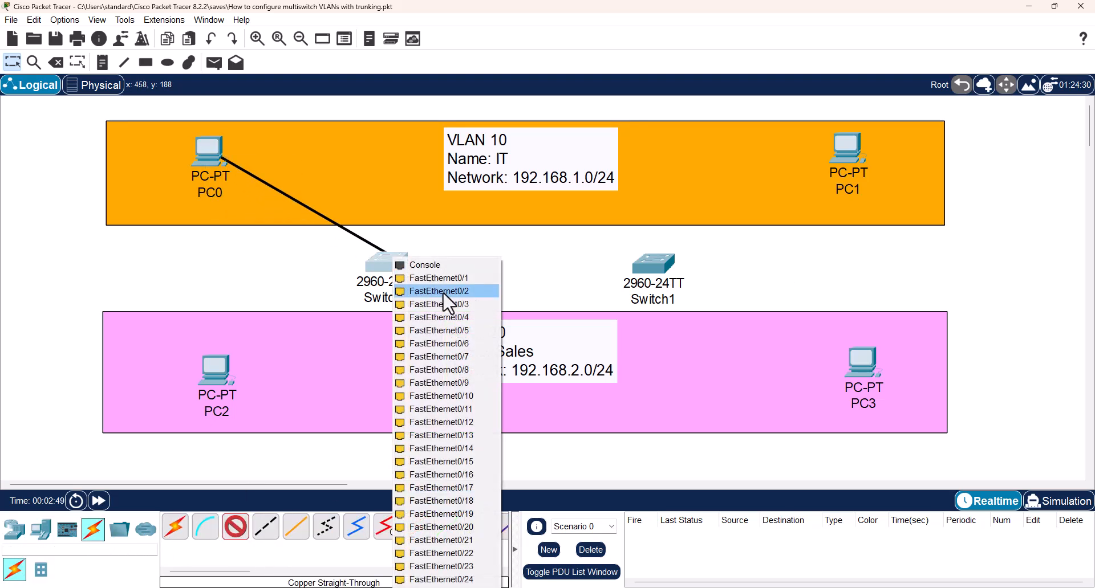
left_click(459, 280)
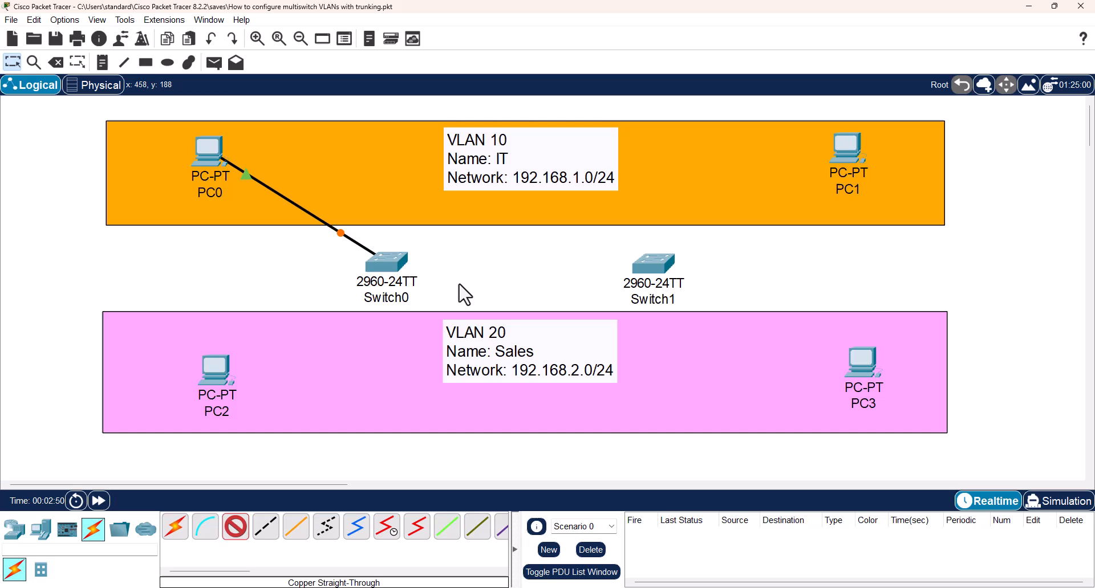
Step: Connect PC1 to FastEthernet0/1 on Switch1 with a copper straight-through cable
left_click(847, 149)
left_click(896, 196)
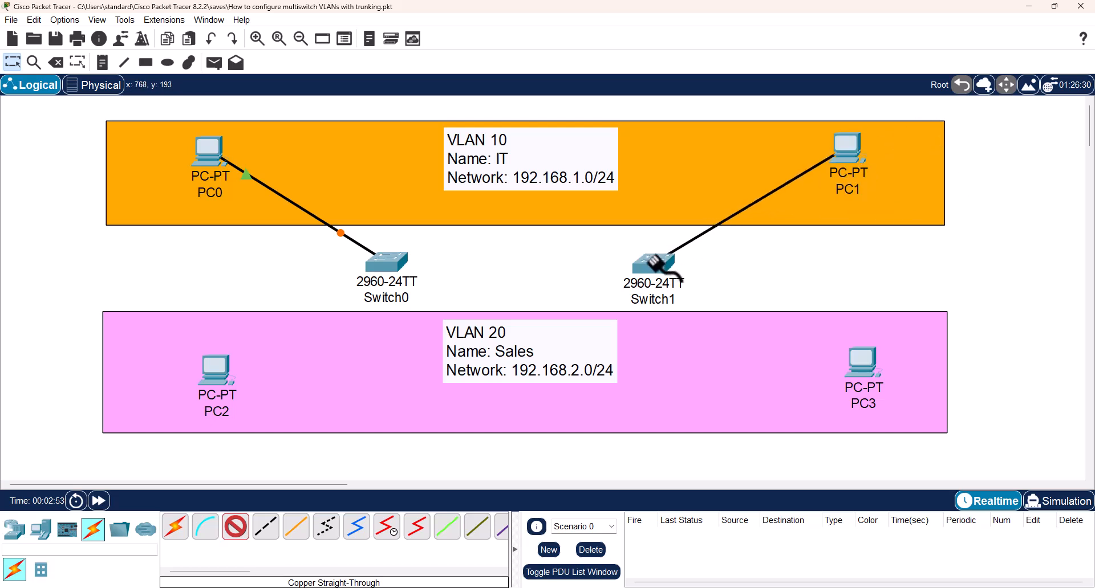
left_click(650, 262)
left_click(727, 25)
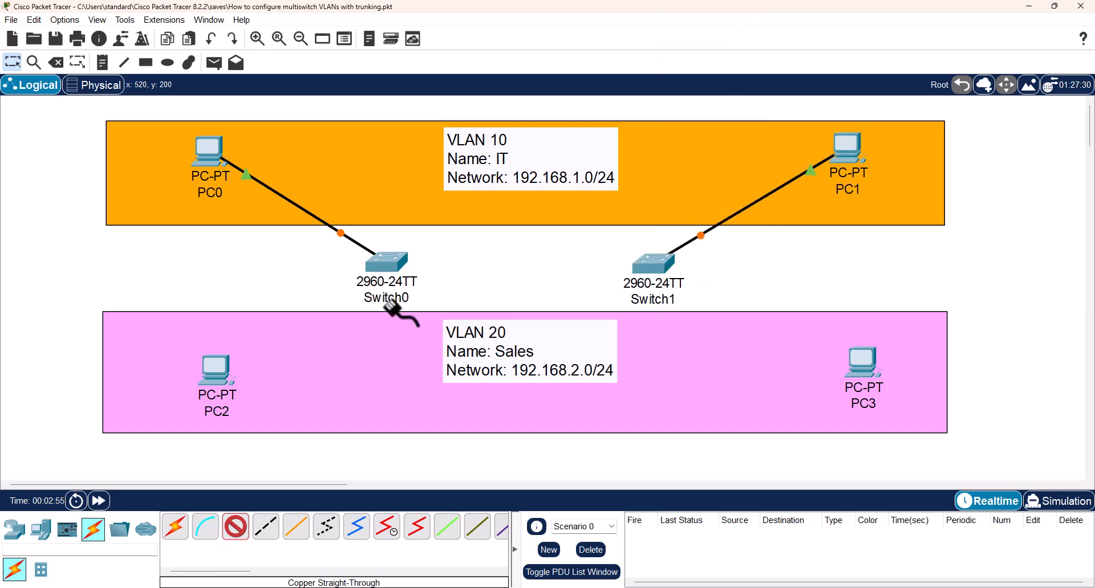
Step: Connect PC2 to FastEthernet0/24 on Switch0 with a copper straight-through cable
left_click(217, 367)
left_click(291, 415)
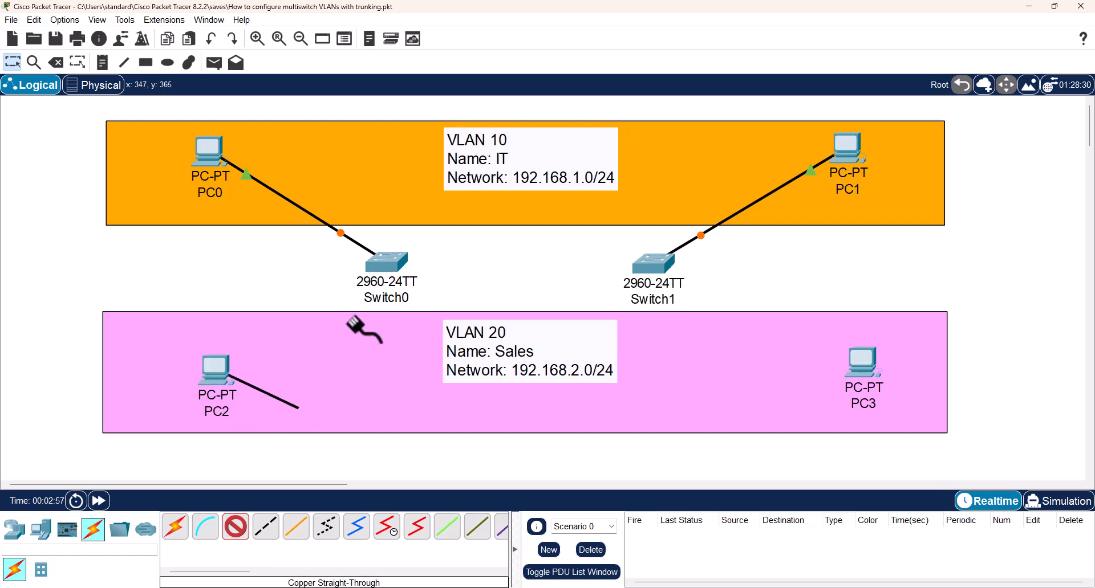
left_click(391, 264)
left_click(482, 580)
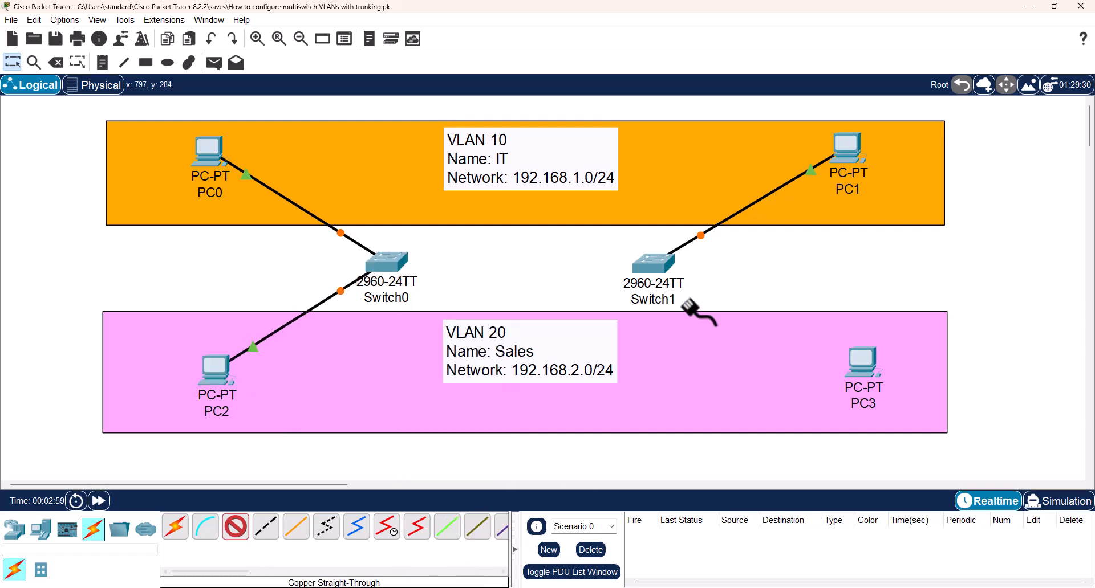
Step: Connect FastEthernet0/24 on Switch1 to PC3 with a copper straight-through cable
left_click(651, 263)
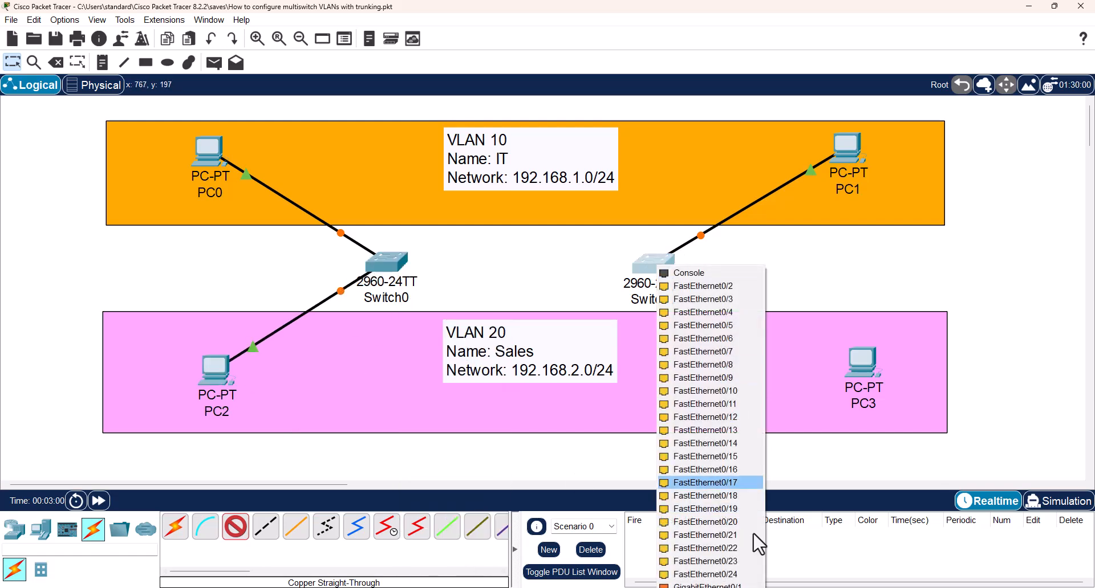
left_click(729, 575)
left_click(858, 368)
left_click(901, 415)
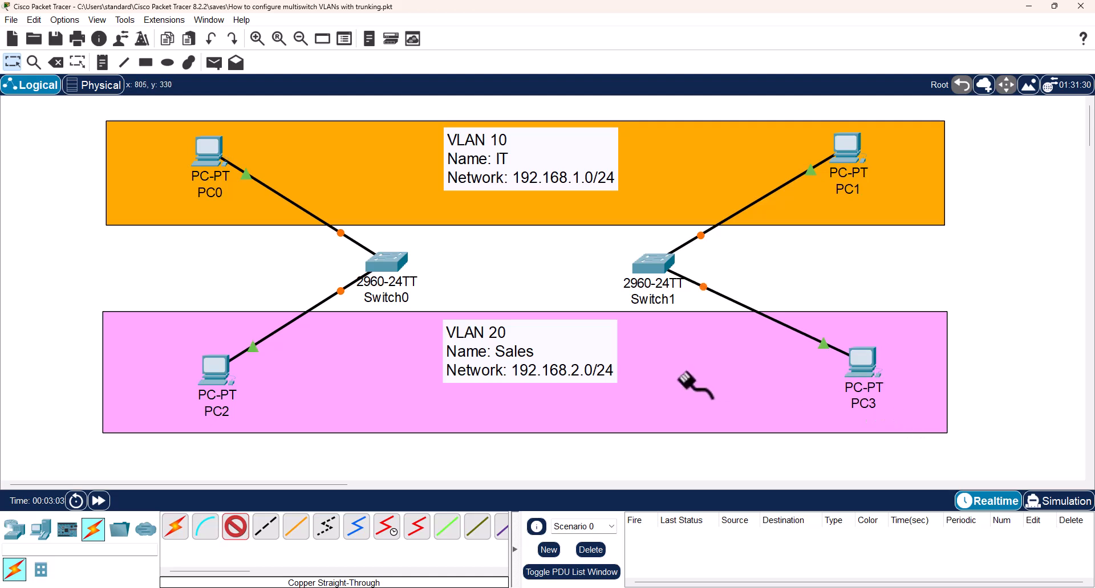
Step: Link Switch0 and Switch1 with a copper cross-over cable, using FastEthernet0/10 on both switches
left_click(268, 533)
left_click(392, 256)
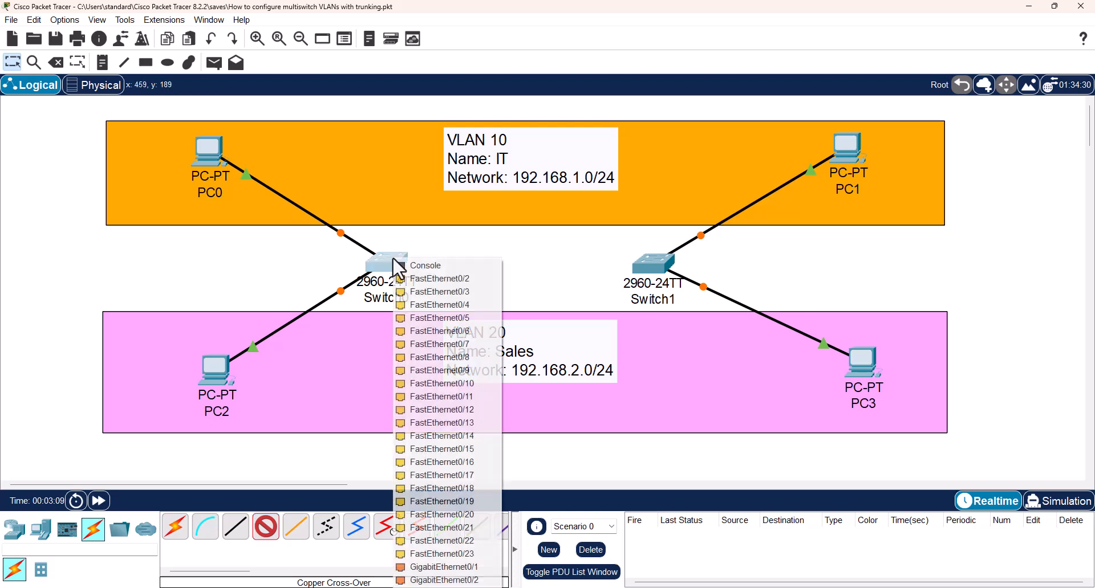
left_click(474, 383)
left_click(650, 268)
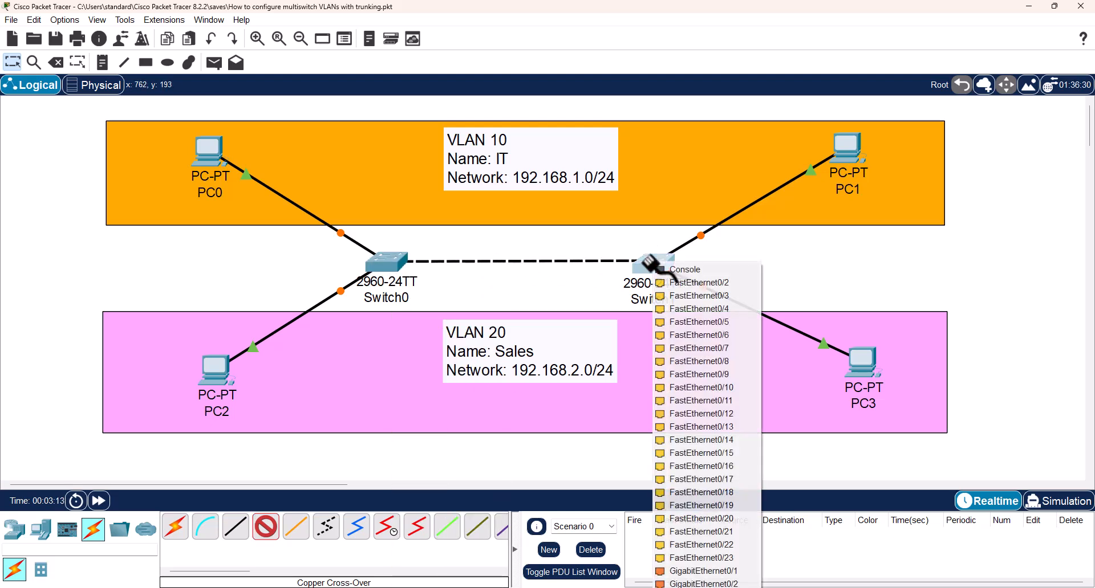
left_click(735, 389)
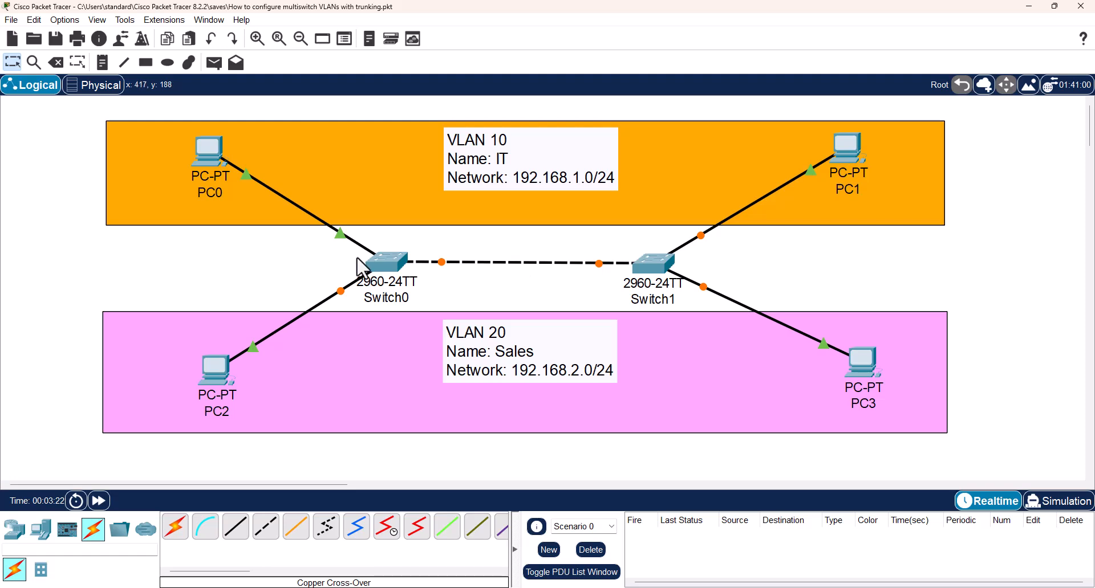
Step: Open the command line of Switch0 and enter global configuration mode
left_click(385, 264)
left_click_drag(588, 137, 782, 137)
left_click(685, 154)
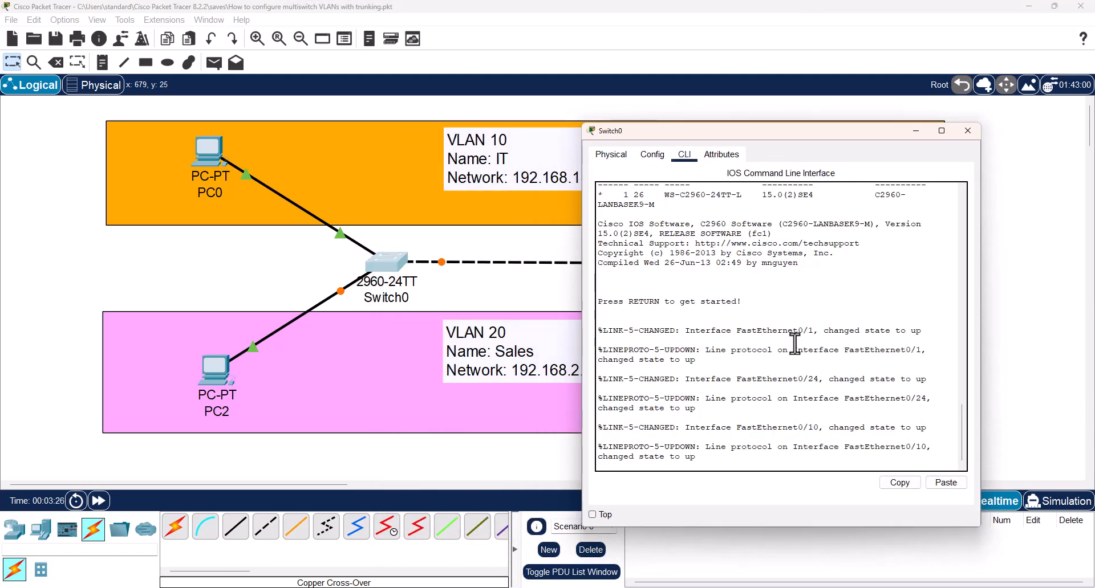
key("Return")
key("Return")
key("Return")
type("en")
key("Return")
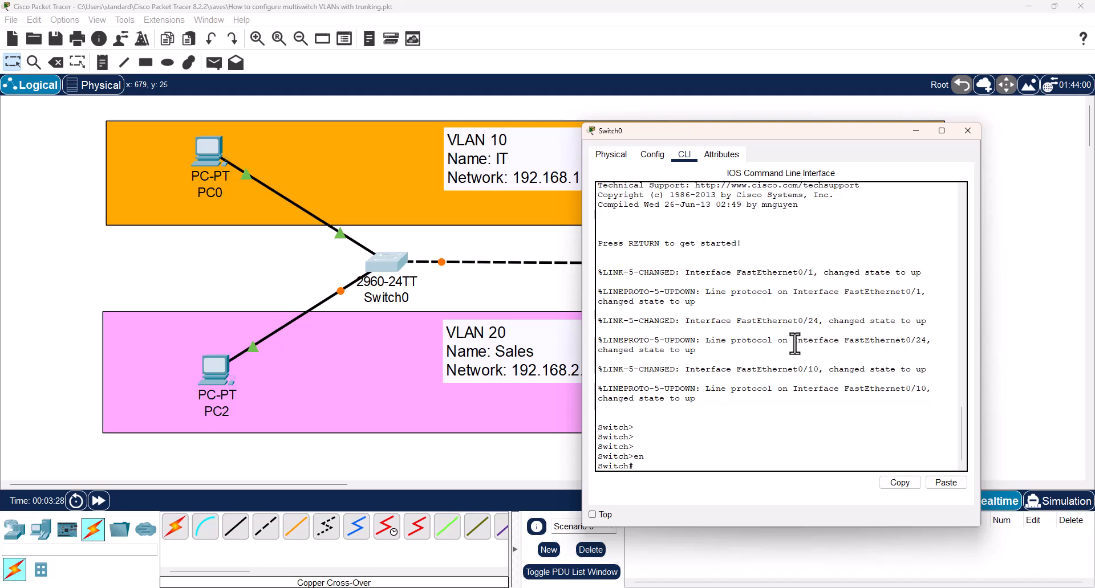
key("Return")
type("conf t")
key("Return")
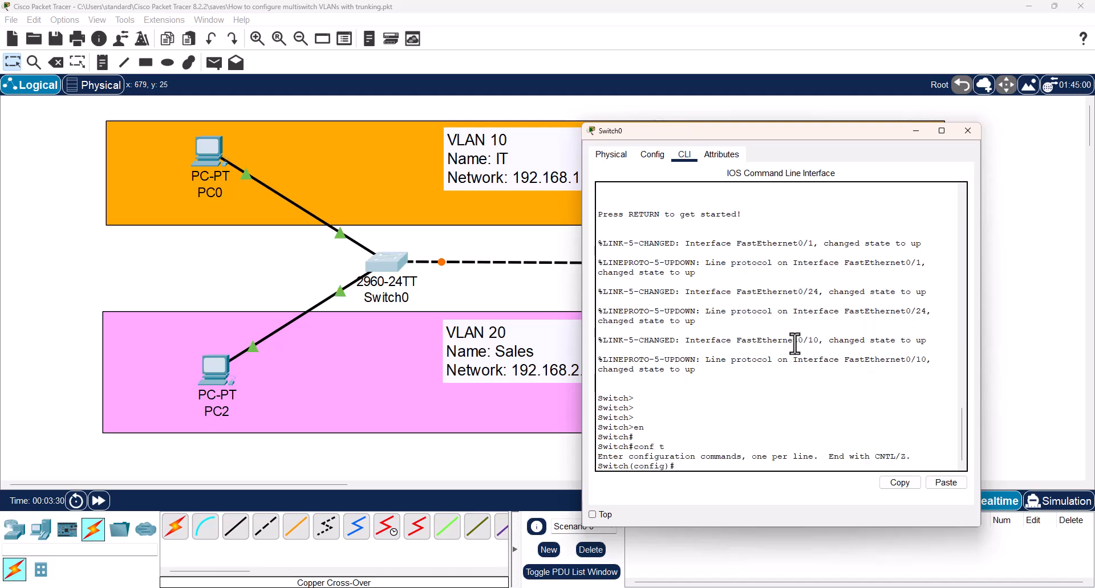
Step: Create VLAN 10 with the name IT on Switch0 and return to global configuration mode
type("vlan 10")
key("Return")
type("name")
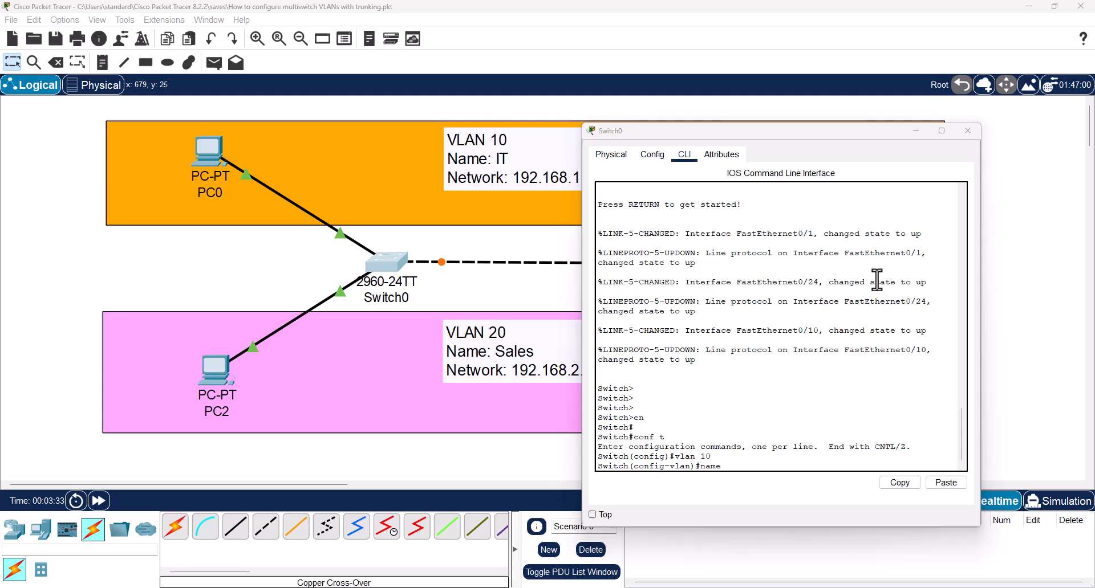
left_click(871, 379)
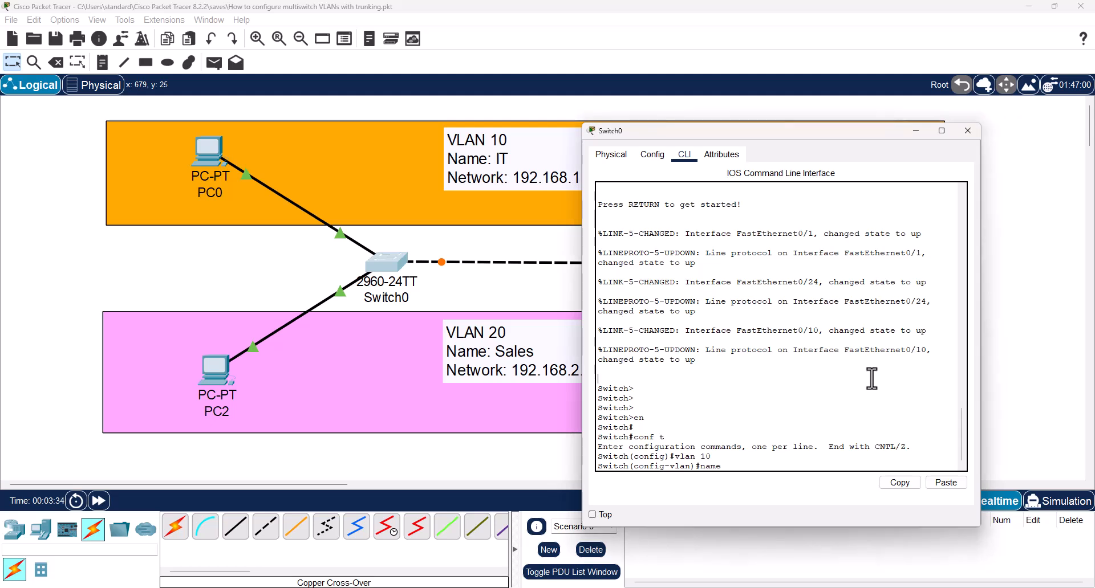
type("IT")
key("Return")
type("e")
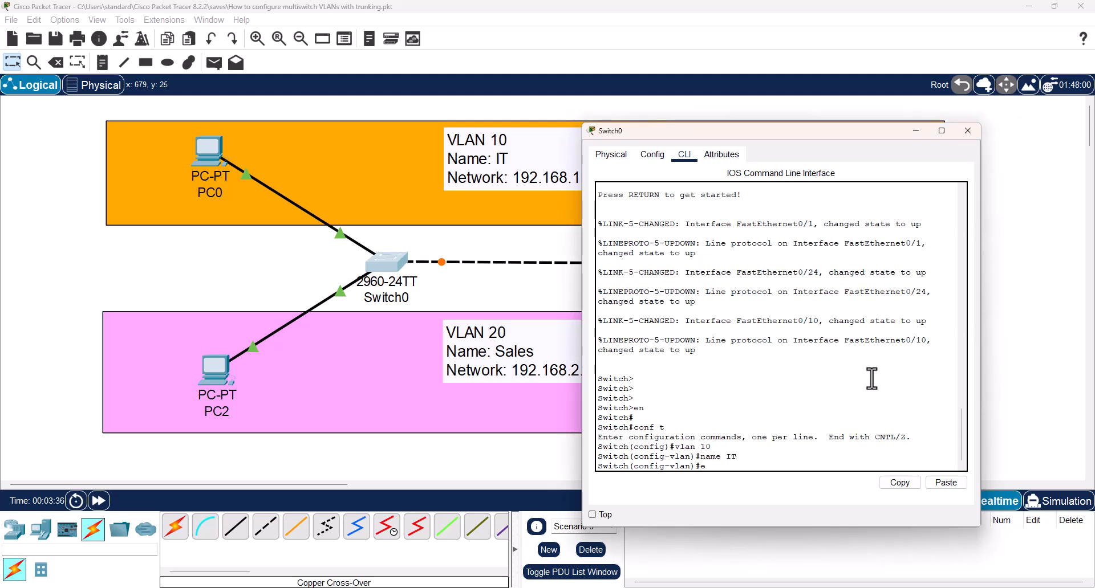
type("xit")
key("Return")
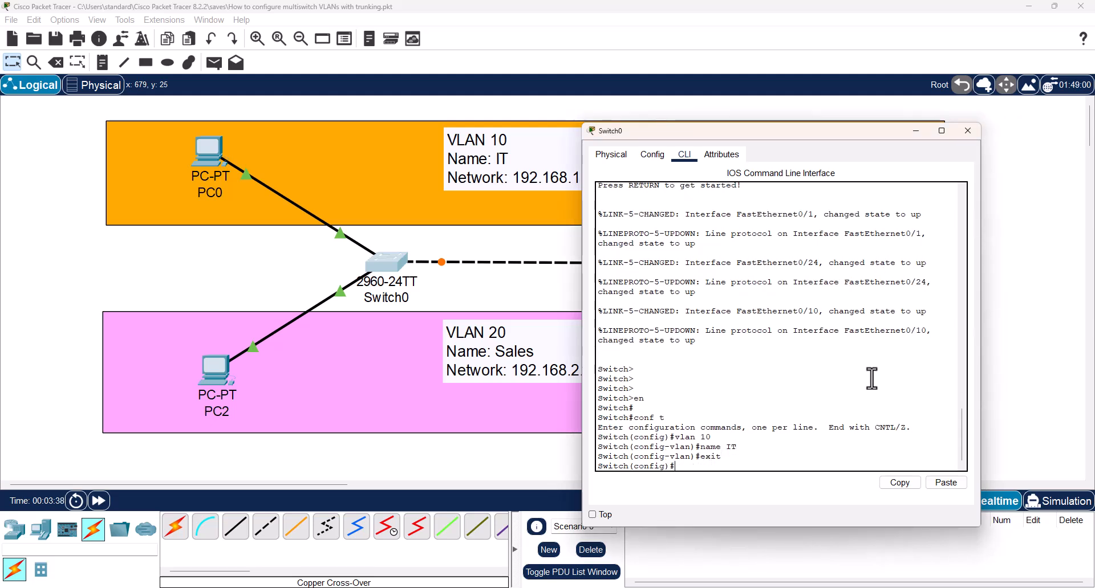
Step: Create VLAN 20 with the name Sales on Switch0 and return to global configuration mode
key("Return")
type("name ")
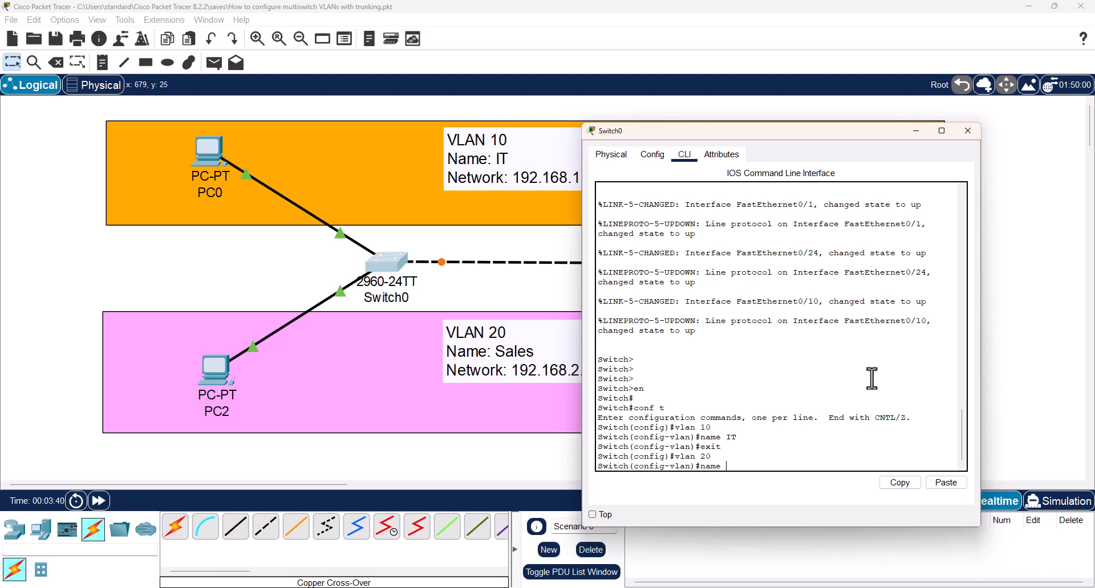
type("Sales")
key("Return")
type("exit")
key("Return")
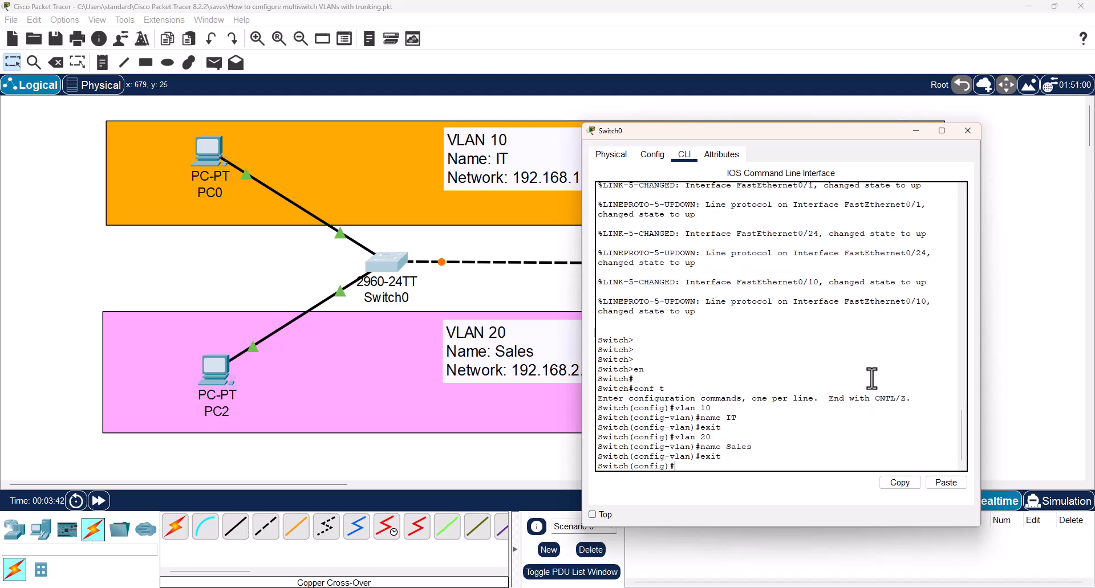
Step: Set interface fastEthernet 0/1 of Switch0 to switchport access mode
type("inter")
key("Tab")
type("fa")
key("Tab")
type("0")
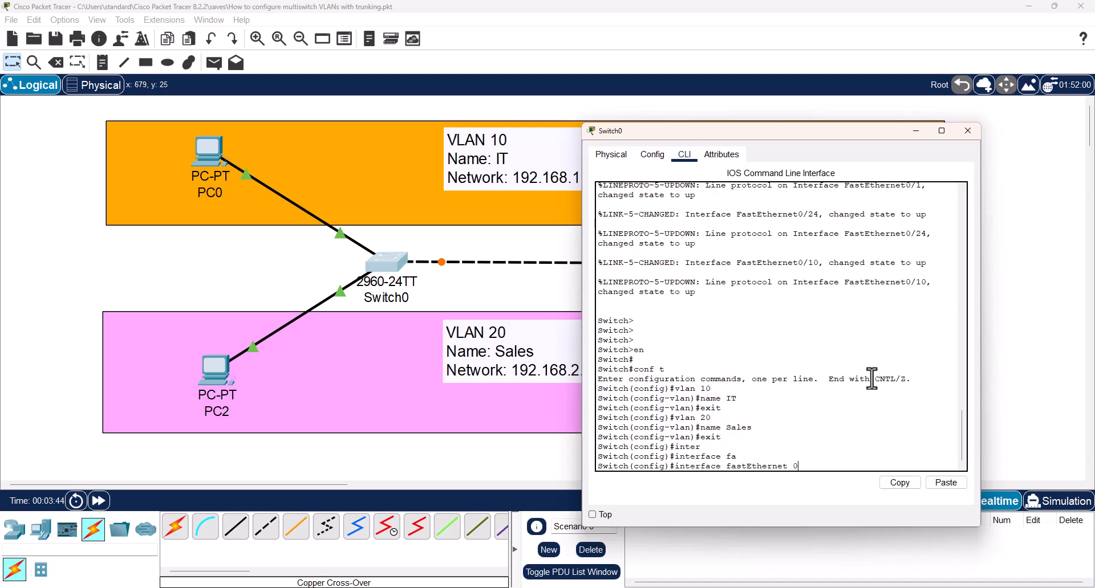
type("/1")
key("Return")
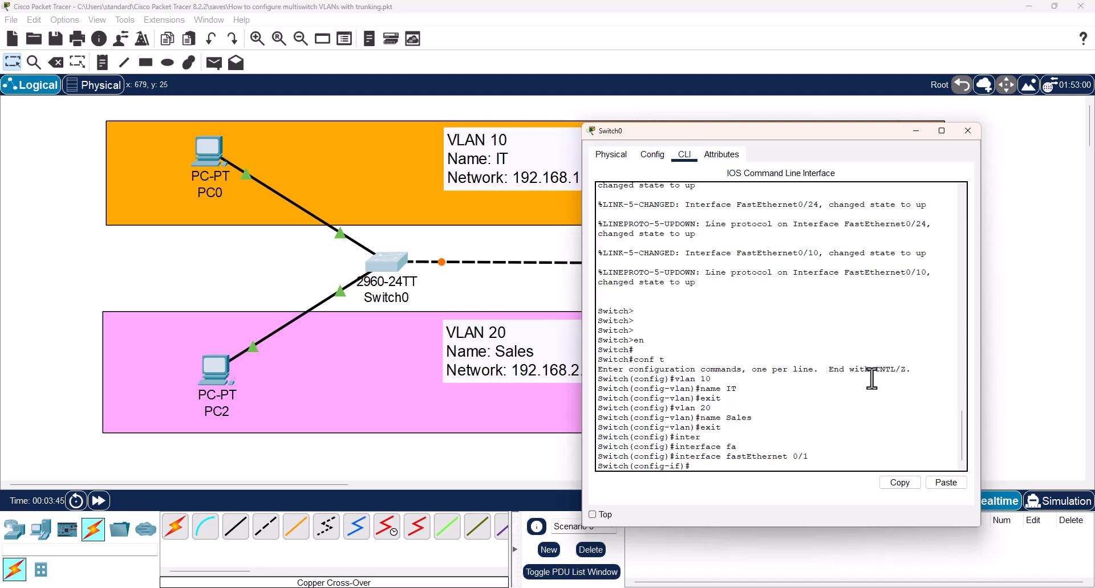
type("swi")
key("Tab")
type("mod")
key("Tab")
type("ac")
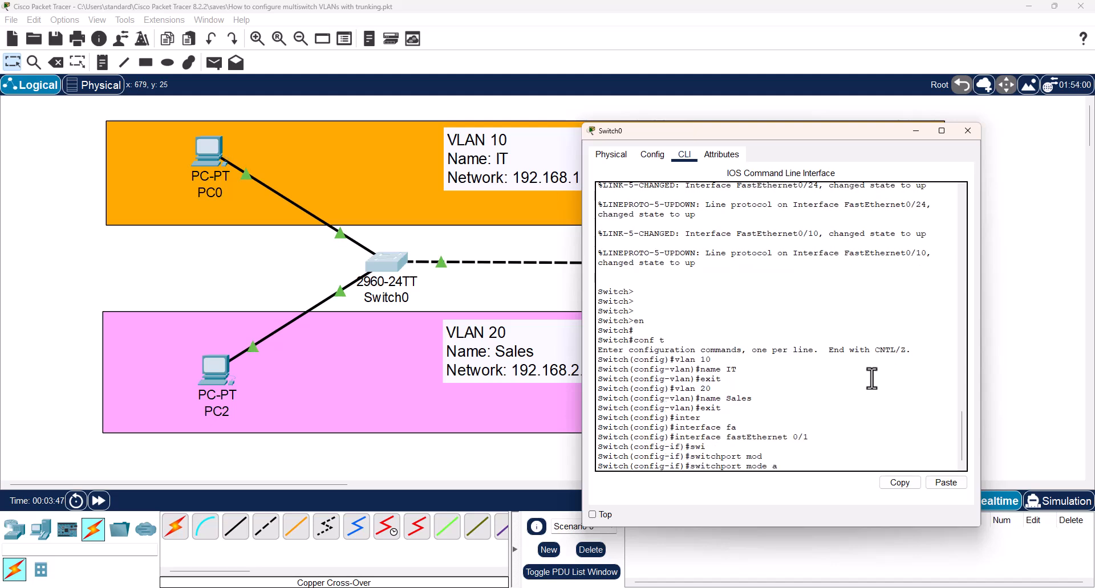
key("Tab")
key("Return")
Step: Assign interface fastEthernet 0/1 of Switch0 to access VLAN 10 and exit interface configuration
type("swi")
key("Tab")
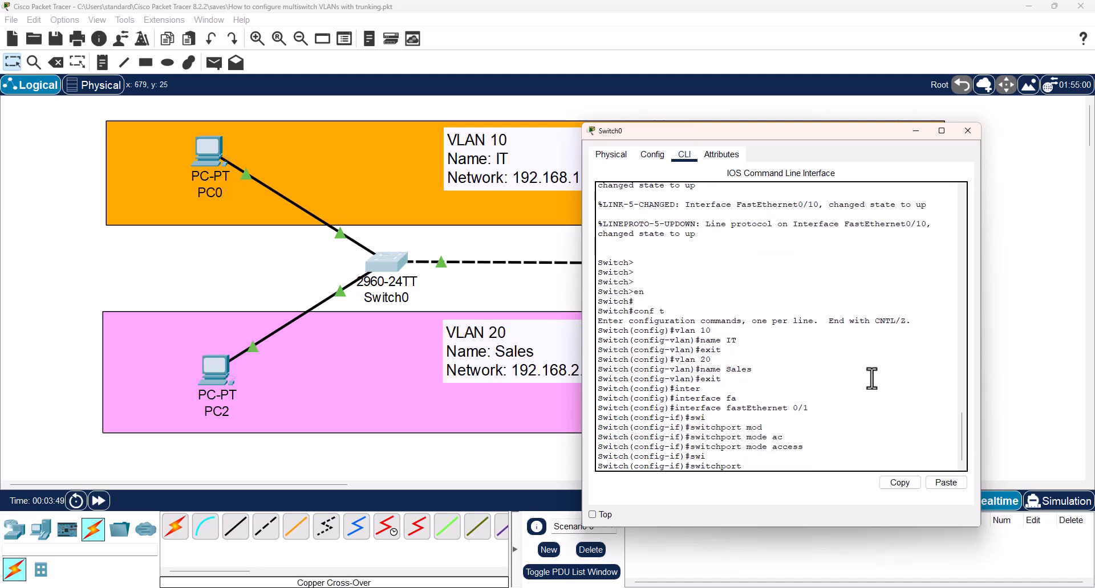
type("ac")
key("Tab")
type("vlan")
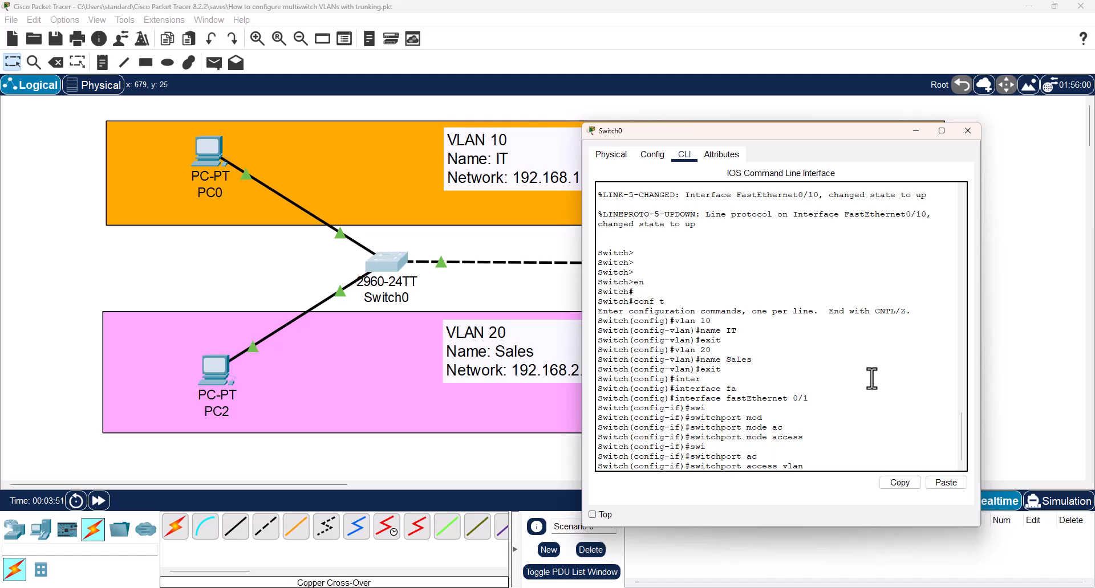
type(" 10")
key("Return")
type("exit")
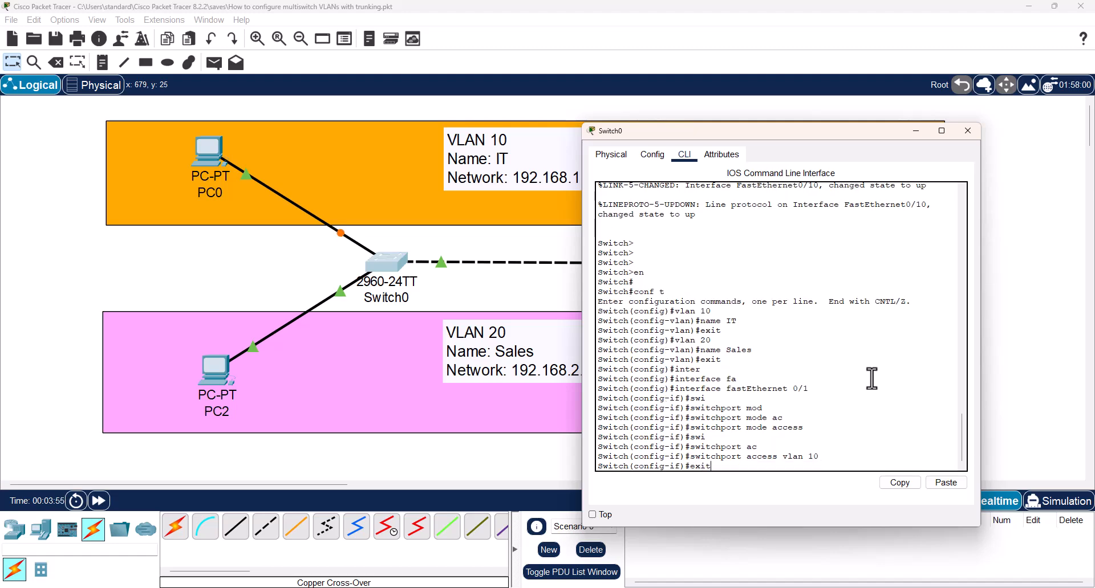
key("Return")
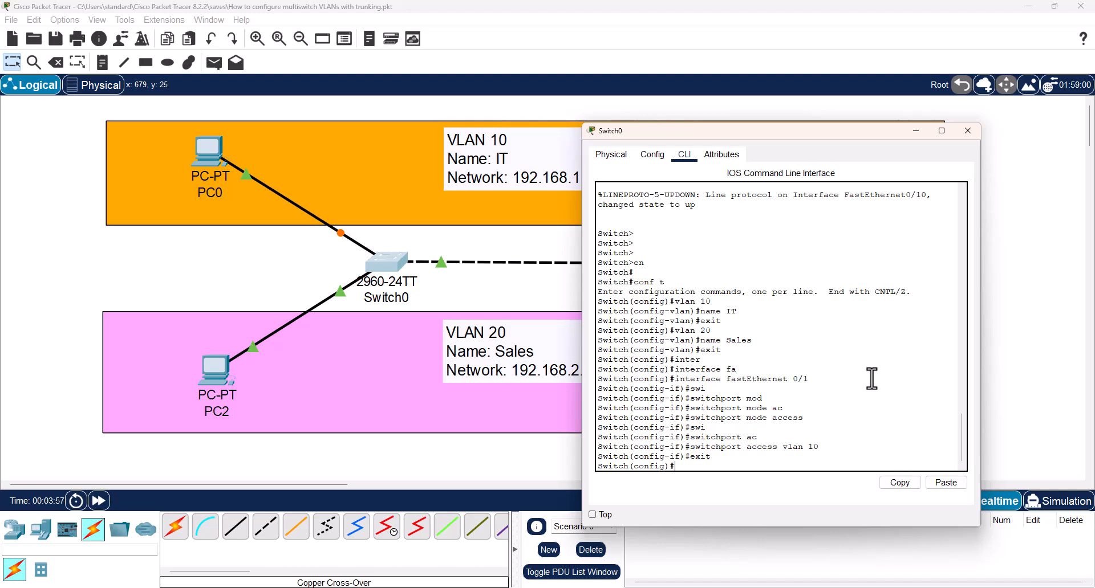
Step: Set interface fastEthernet 0/24 of Switch0 to switchport access mode
type("inter")
key("Tab")
type("fa")
key("Tab")
type("0/")
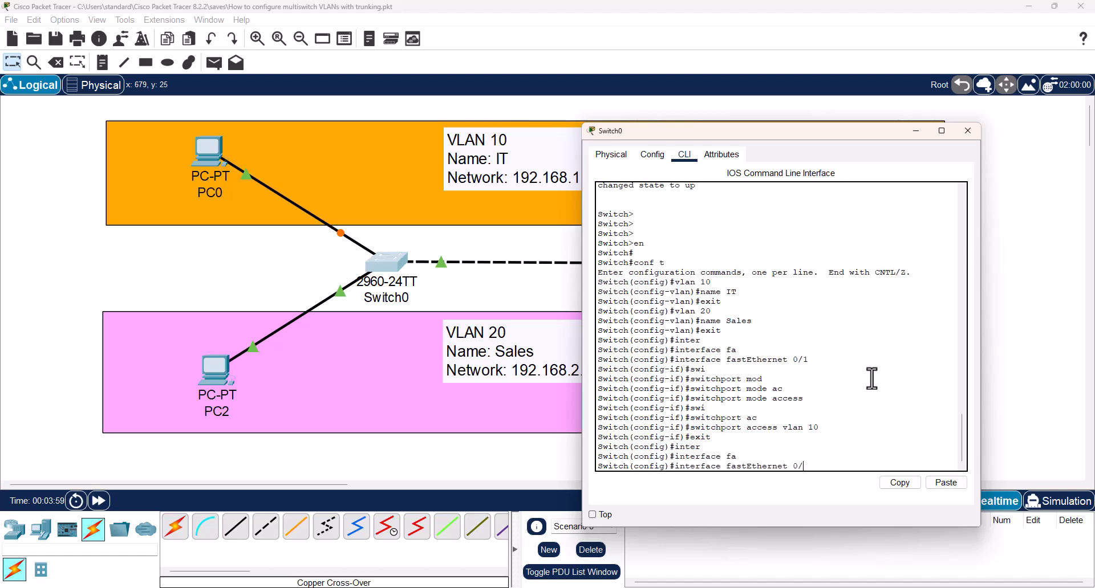
type("24")
key("Return")
type("swi")
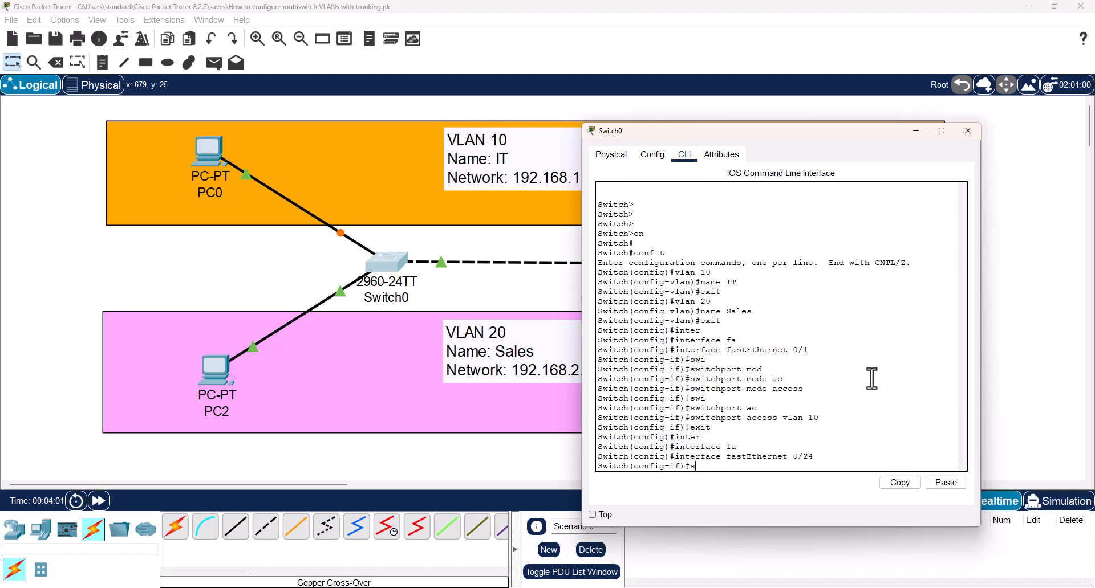
key("Tab")
type("mod")
key("Tab")
type("acc")
key("Tab")
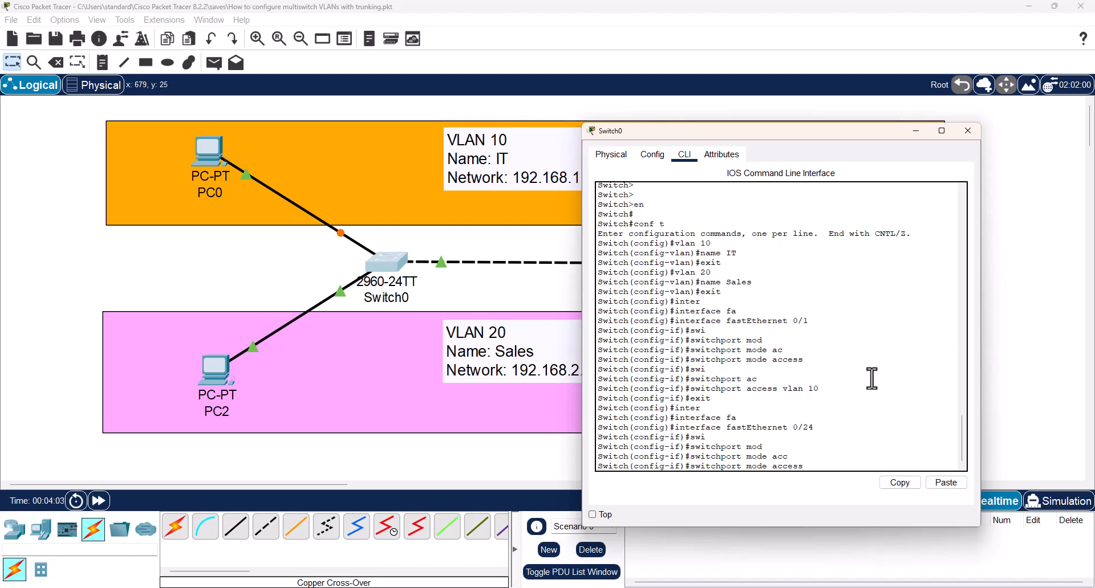
key("Return")
Step: Assign interface fastEthernet 0/24 of Switch0 to access VLAN 20 and exit interface configuration
type("swi")
key("Tab")
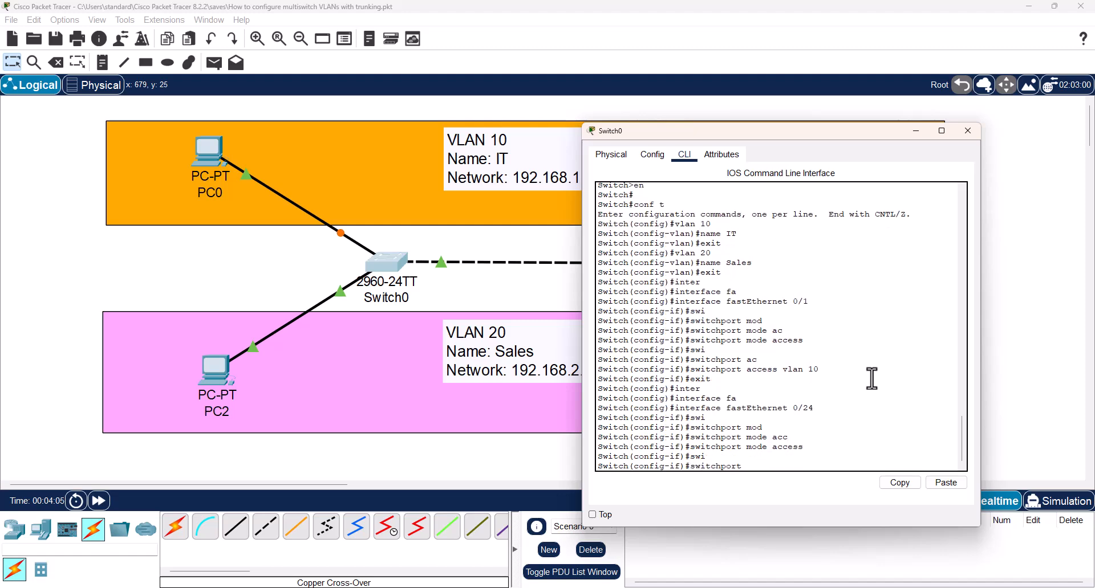
type("acc")
key("Tab")
type("vlan 20")
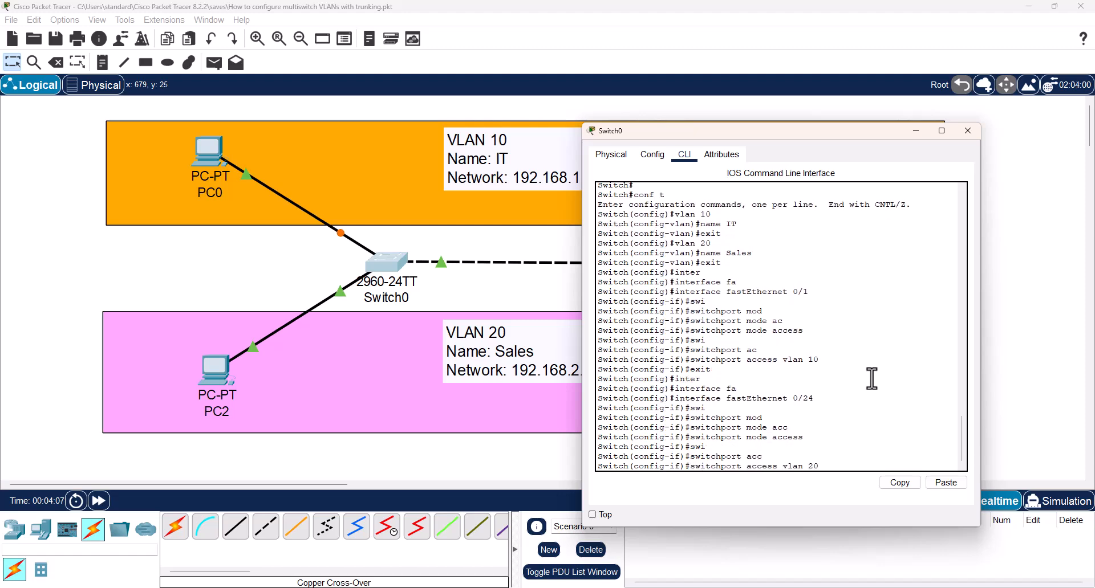
key("Return")
type("exit")
key("Return")
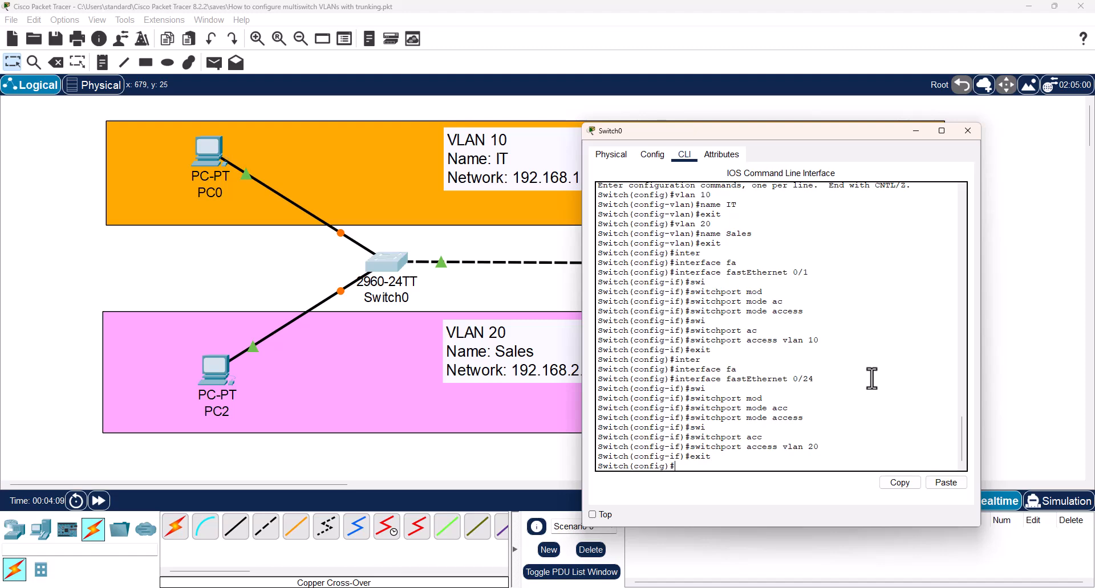
Step: Set interface fastEthernet 0/10 of Switch0, the link to the other switch, to switchport trunk mode
type("inter")
key("Tab")
type("fa")
key("Tab")
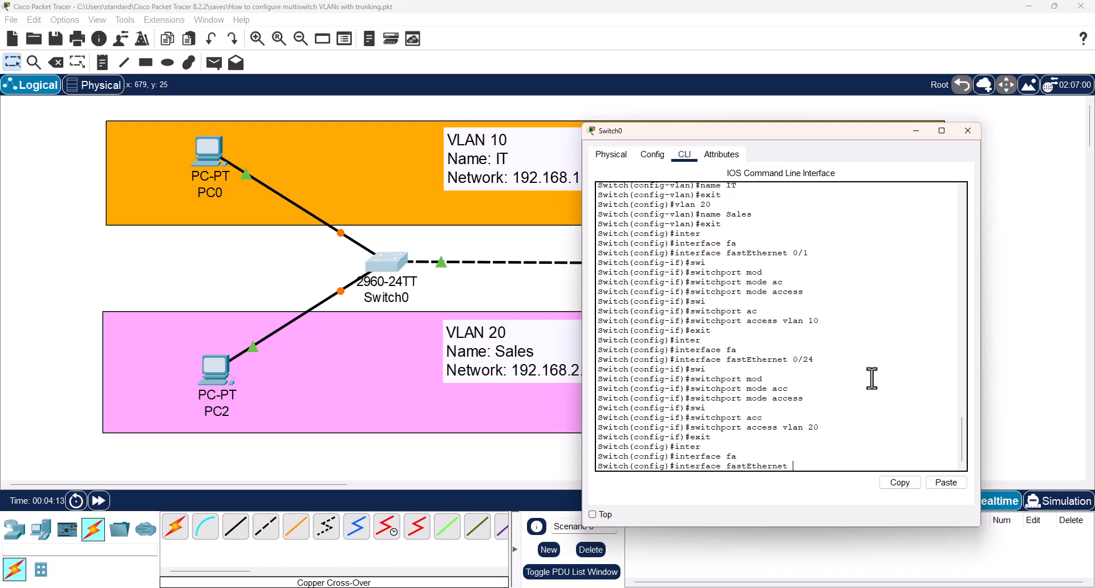
type("0/10")
key("Return")
type("swi")
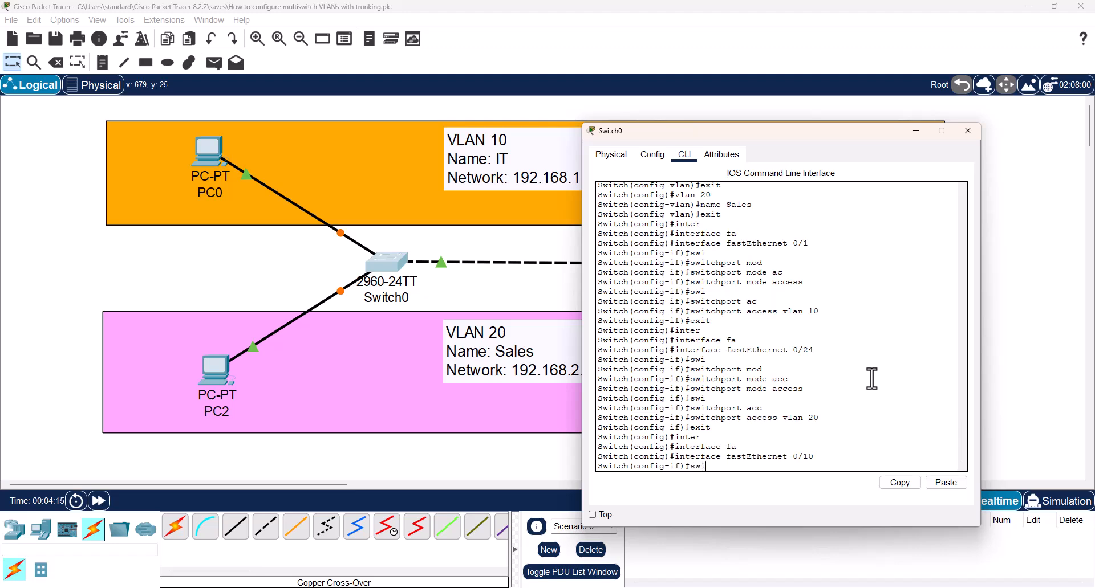
key("Tab")
type("mod")
key("Tab")
type("trunk")
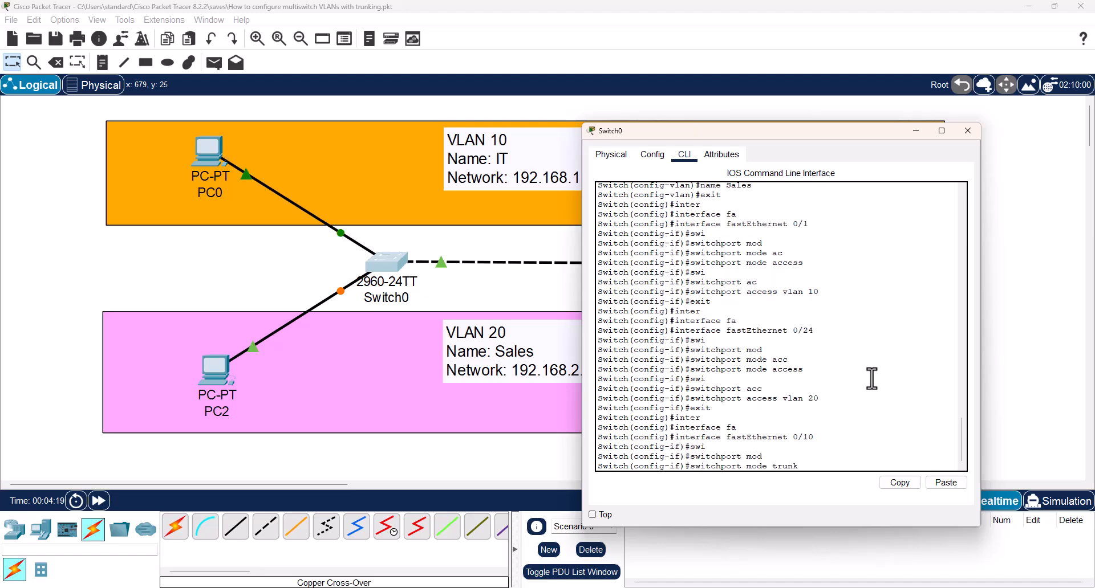
key("Return")
key("Return")
key("Return")
Step: Save Switch0's running configuration with do wr mem and close the Switch0 window
type("d")
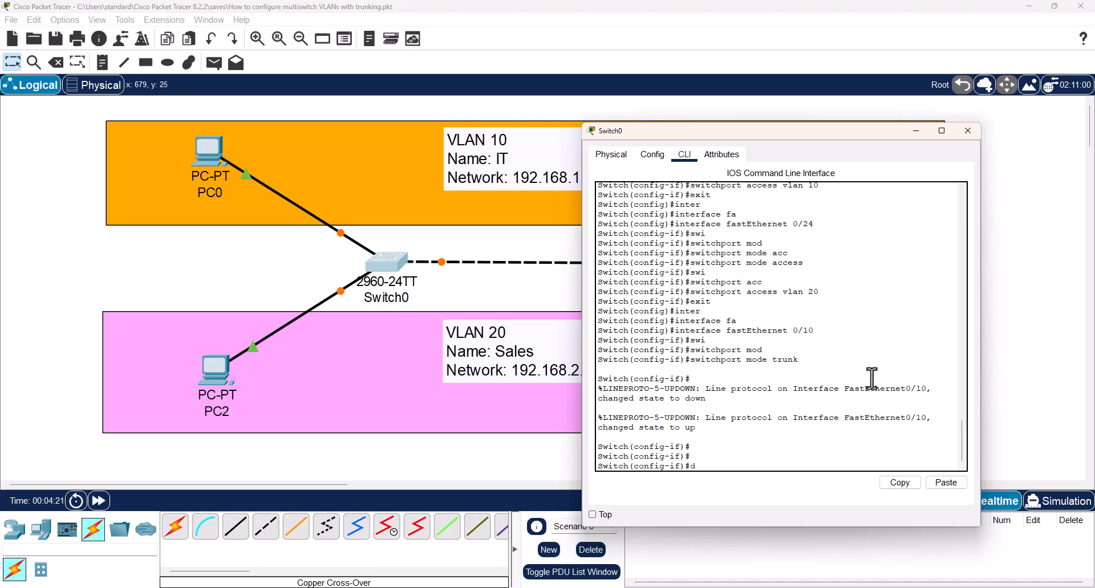
type("o wr mem")
key("Return")
key("Return")
key("Return")
key("Return")
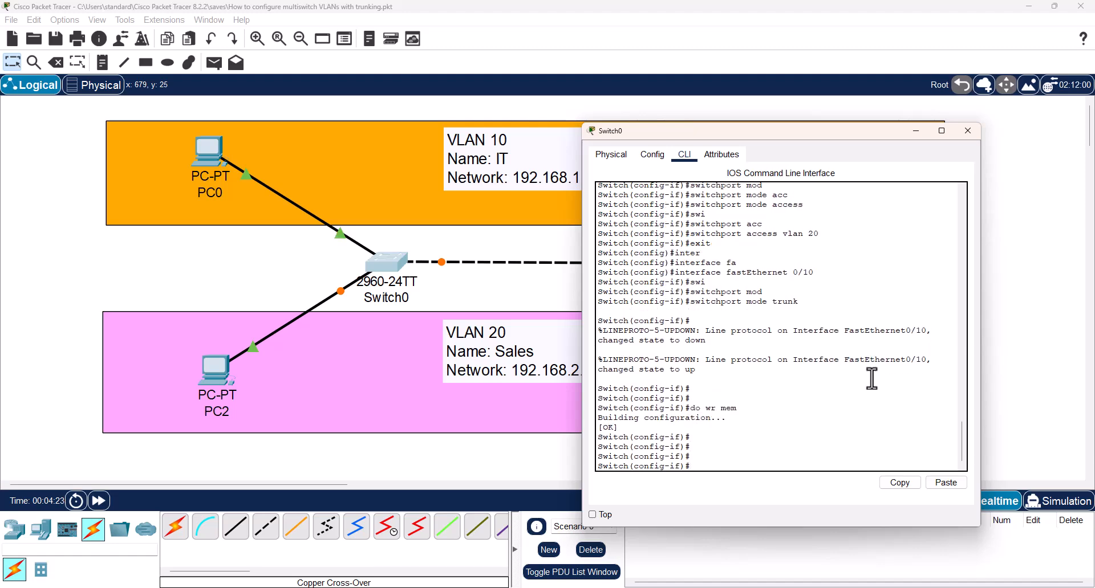
key("Escape")
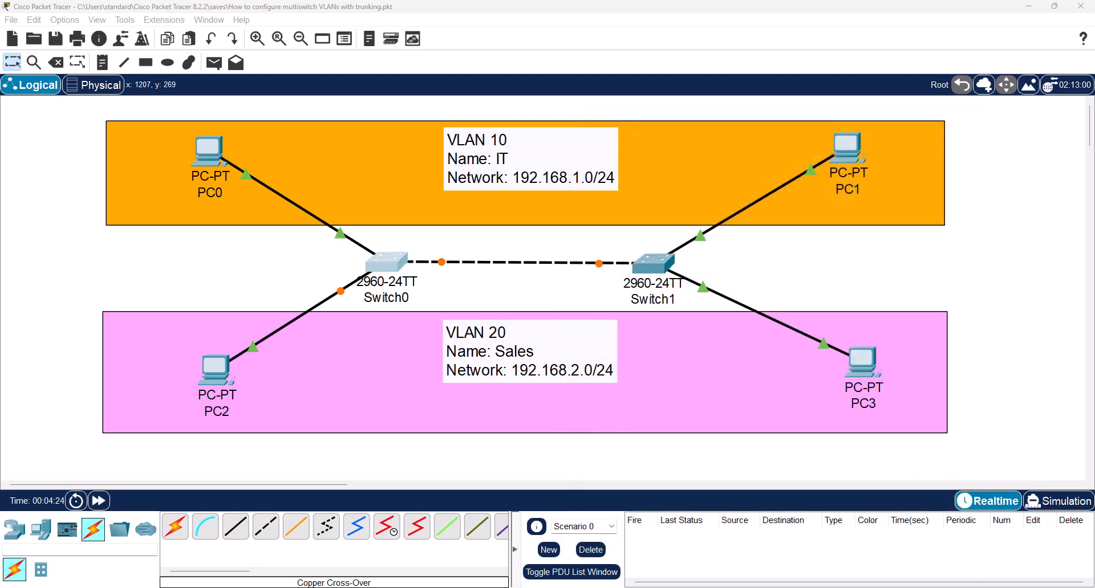
Step: Open the command line of Switch1, enable privileged mode and enter global configuration mode
left_click(789, 276)
left_click(656, 266)
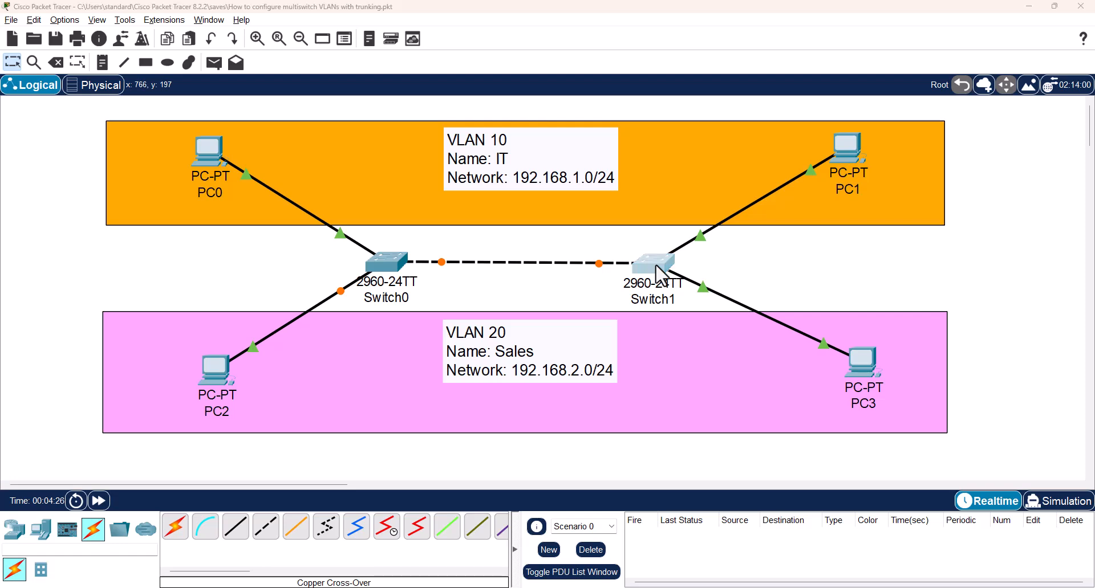
left_click(487, 153)
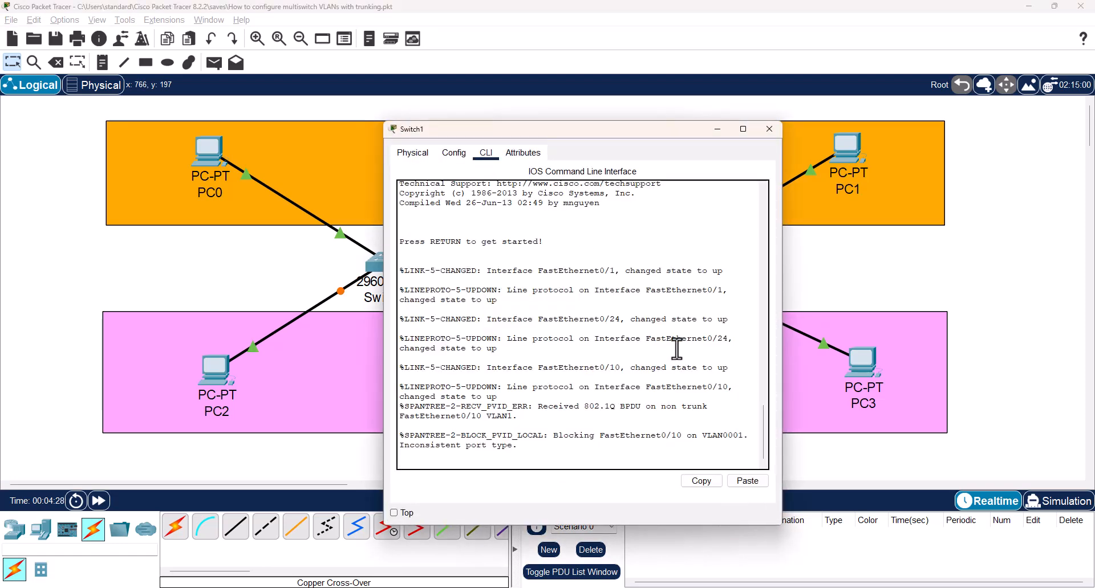
key("Return")
key("Return")
key("Return")
key("Return")
type("en")
key("Return")
key("Return")
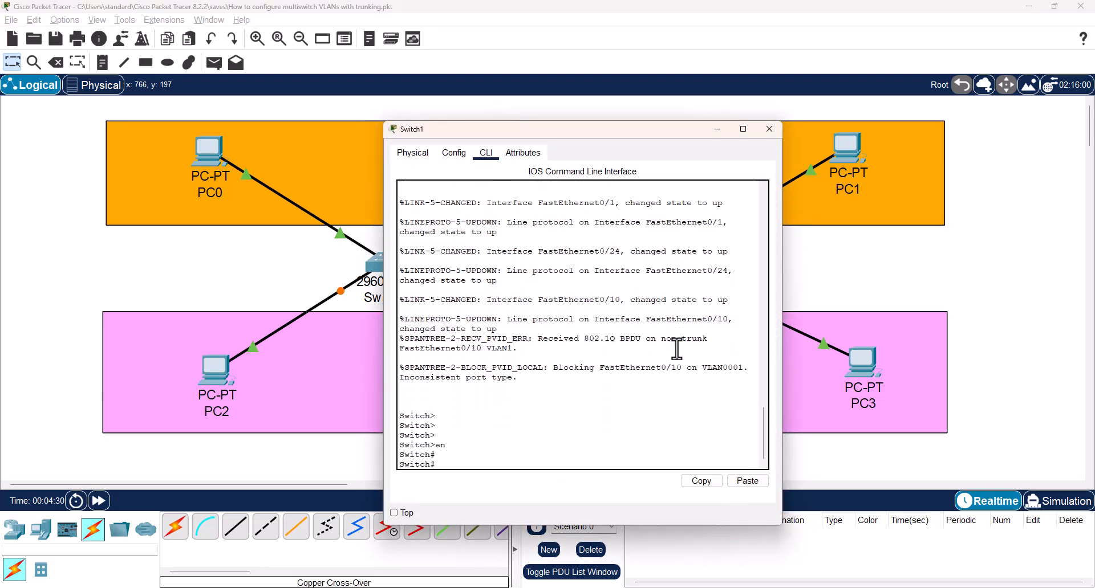
type("conf t")
key("Return")
Step: Create VLAN 10 with the name IT on Switch1 and return to global configuration mode
type("vlan 10")
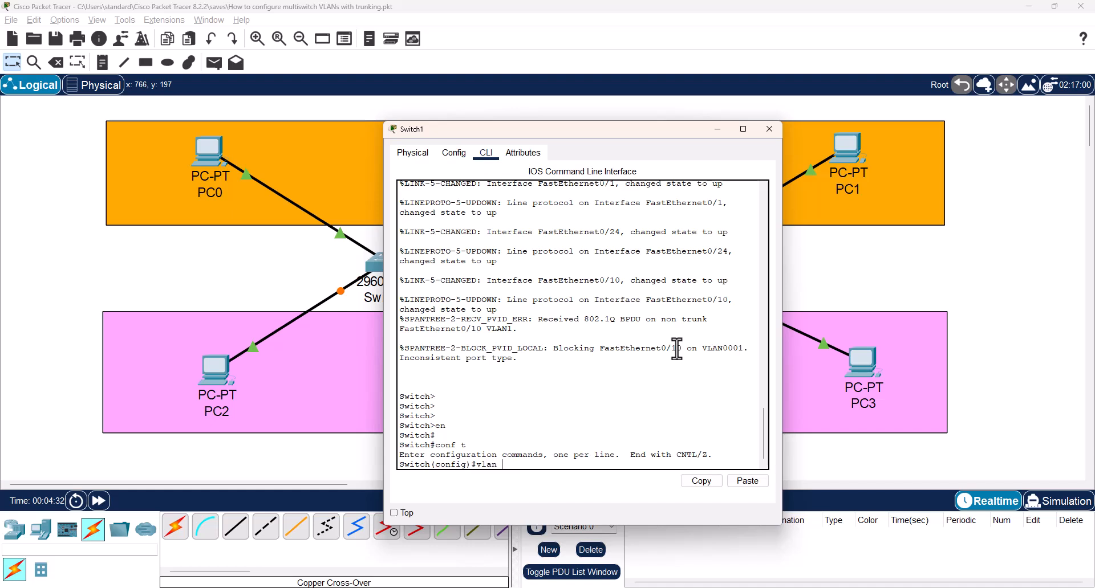
key("Return")
type("name IT")
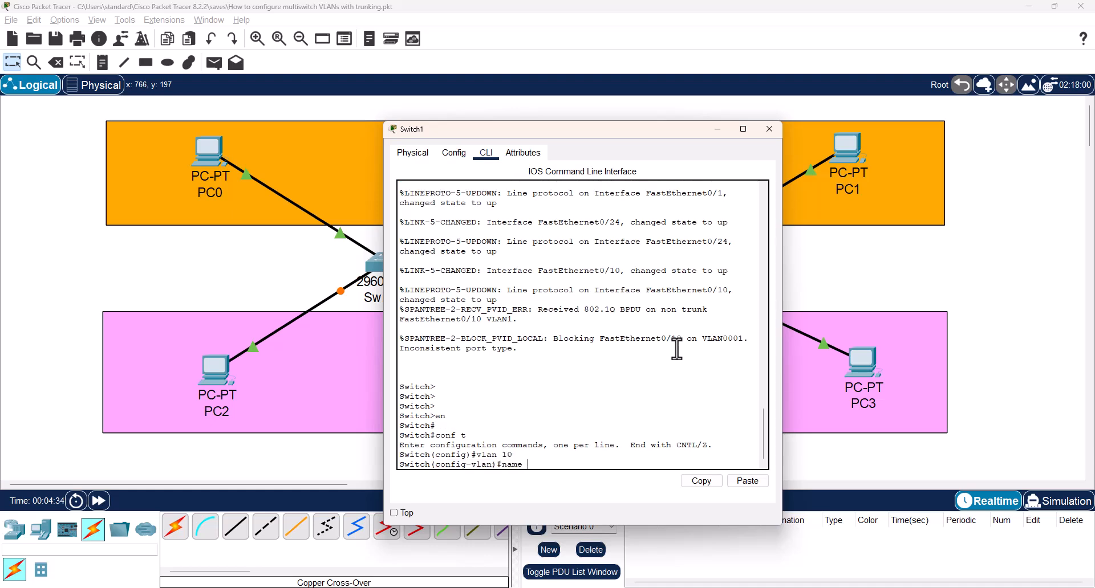
key("Return")
type("exit")
key("Return")
Step: Create VLAN 20 with the name Sales on Switch1 and return to global configuration mode
type("vla")
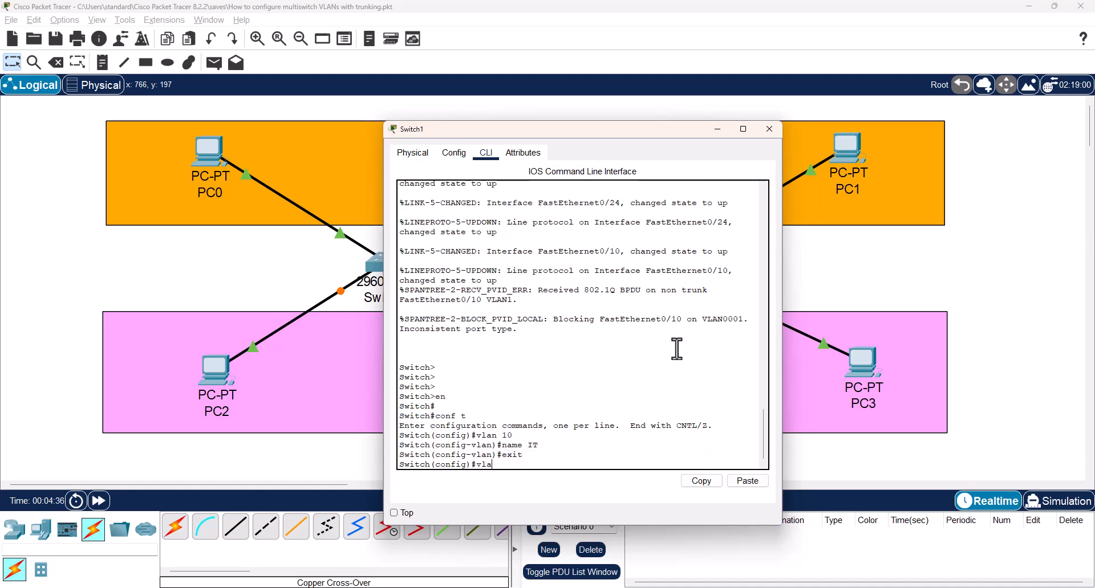
type("n 20")
key("Return")
type("name Sales")
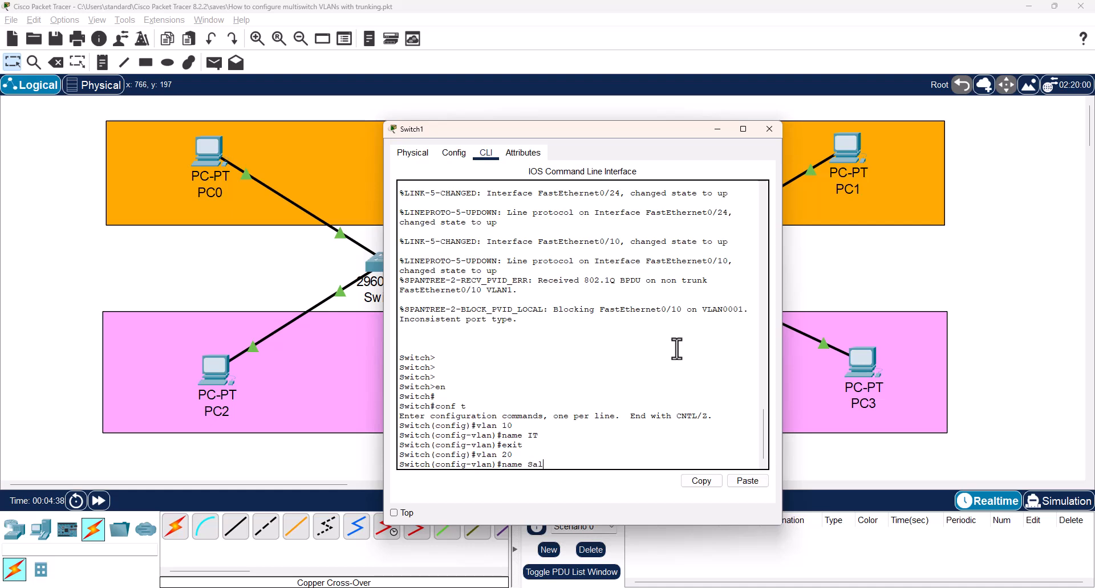
key("Return")
key("Return")
type("exit")
key("Return")
Step: Set interface fastEthernet 0/1 of Switch1 to switchport access mode
type("inter")
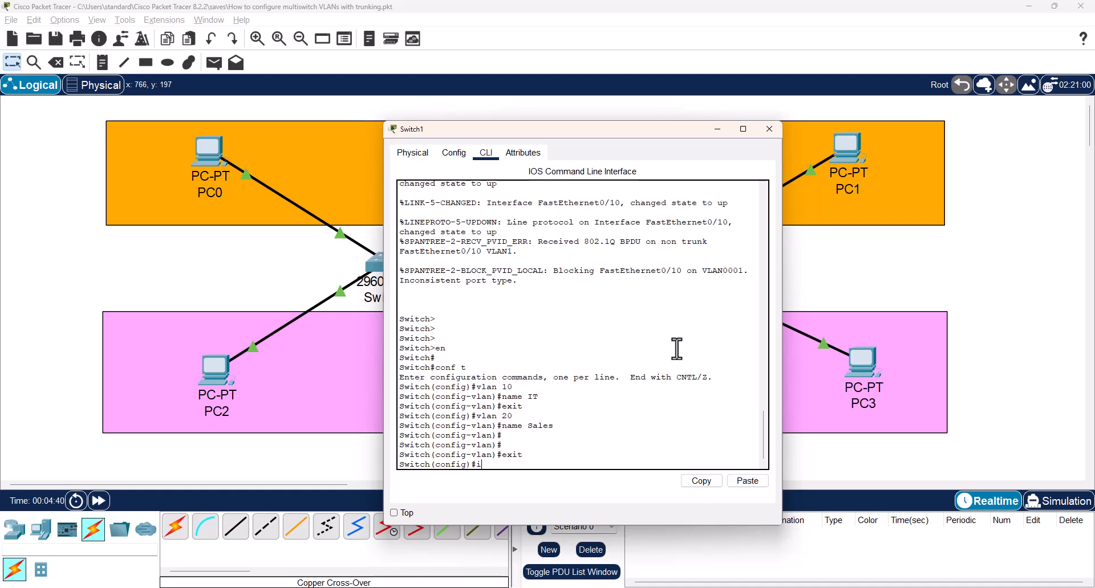
key("Tab")
type("fa")
key("Tab")
type("0")
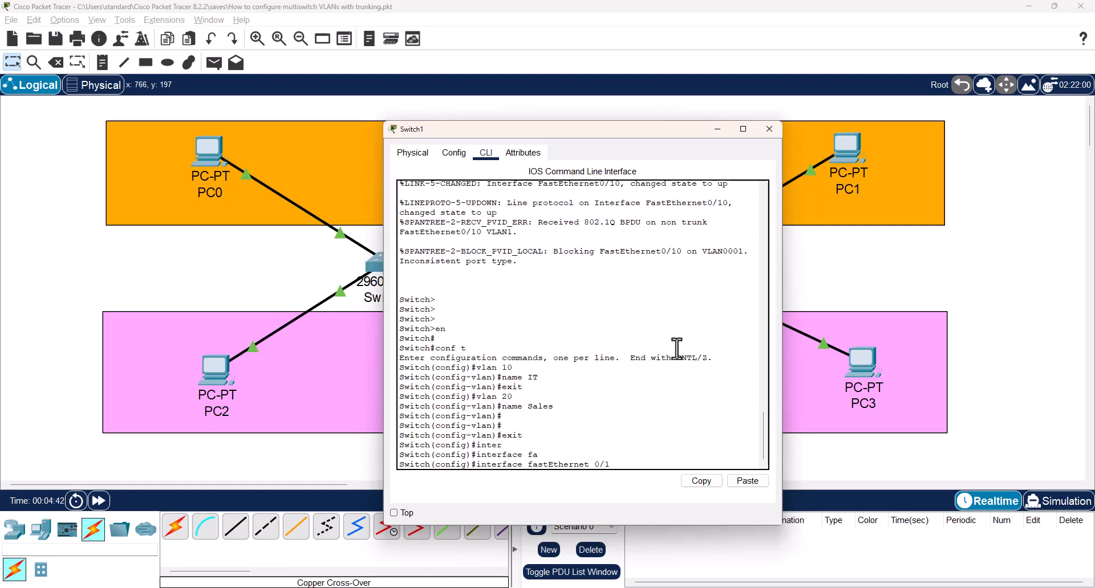
type("/1")
key("Return")
type("swi")
key("Tab")
type("mod")
key("Tab")
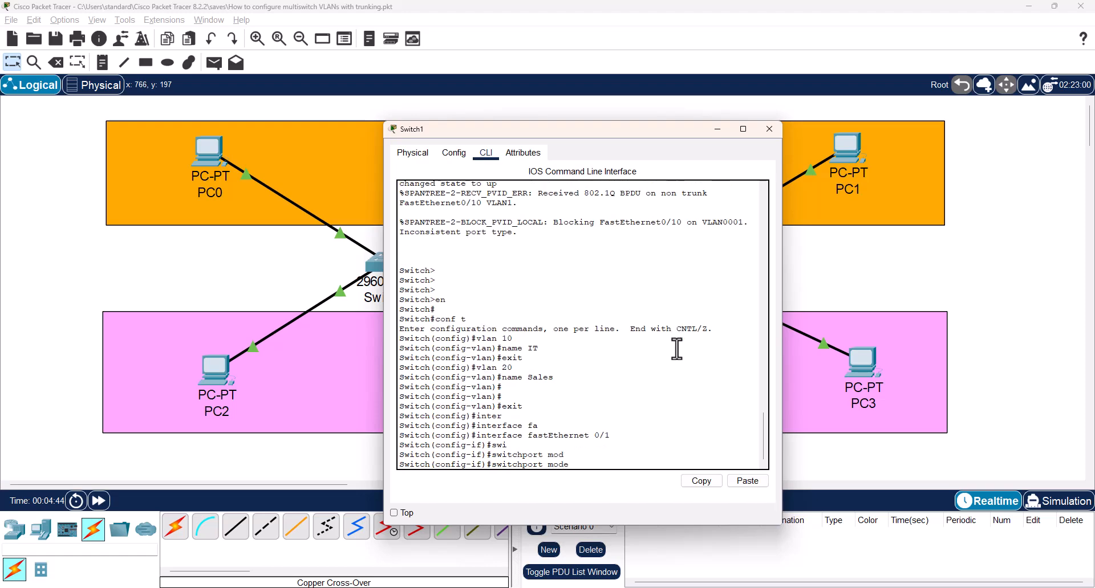
type("acc")
key("Tab")
key("Return")
Step: Assign interface fastEthernet 0/1 of Switch1 to access VLAN 10 and exit interface configuration
type("swi")
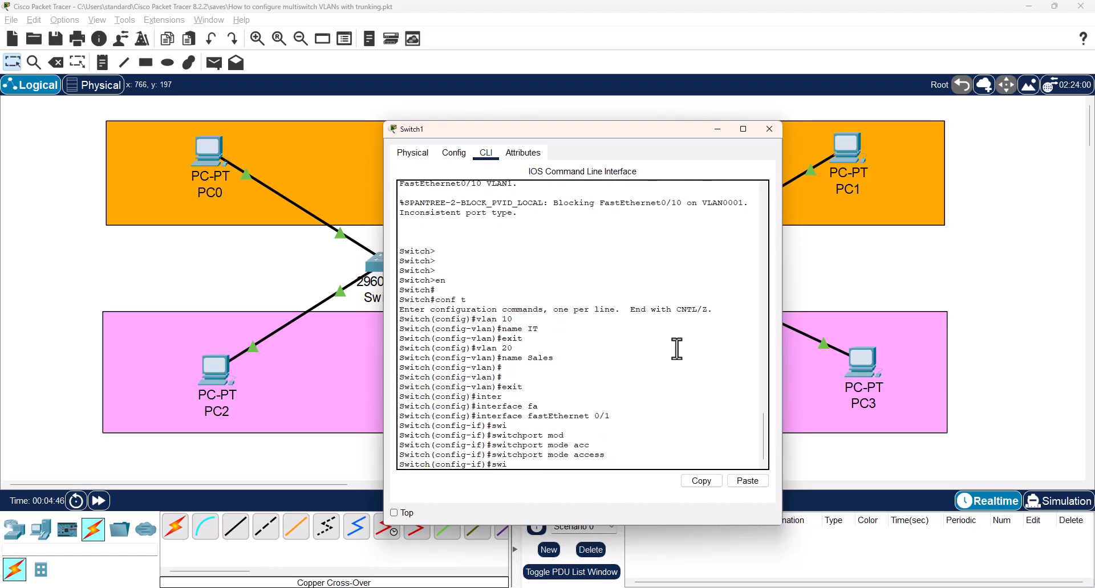
key("Tab")
type("ac")
key("Tab")
type("vlan")
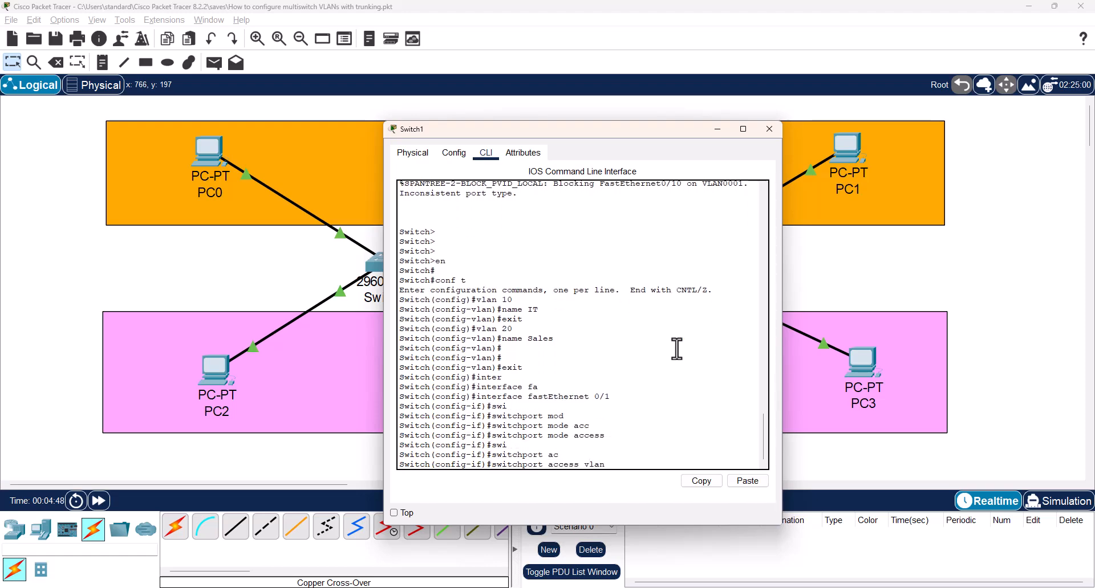
type(" 10")
key("Return")
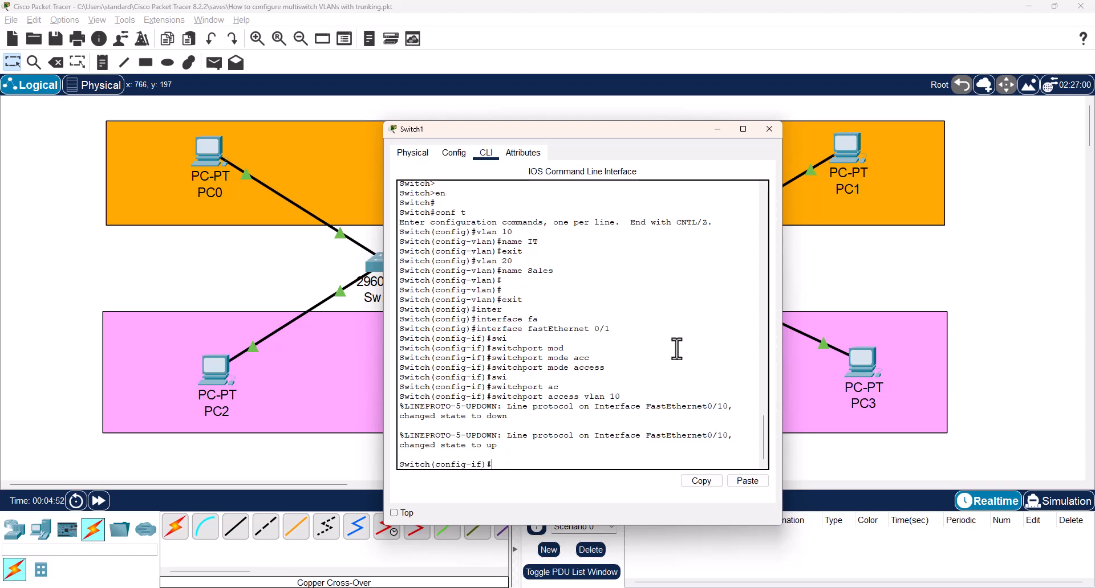
type("exit")
key("Return")
Step: Set interface fastEthernet 0/24 of Switch1 to switchport access mode
type("inter")
key("Tab")
type("fa")
key("Tab")
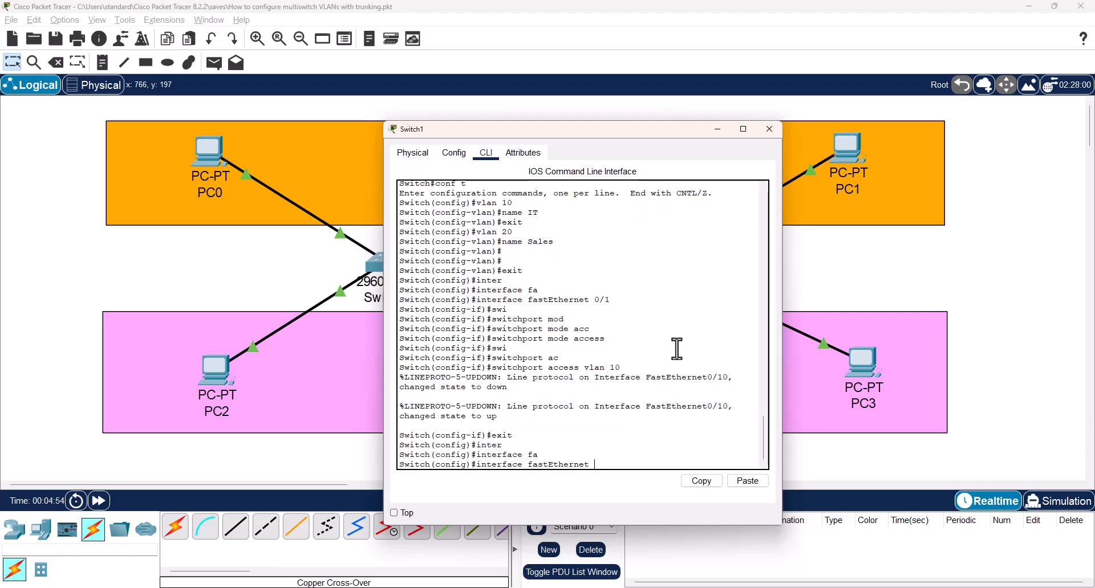
type("0/24")
key("Return")
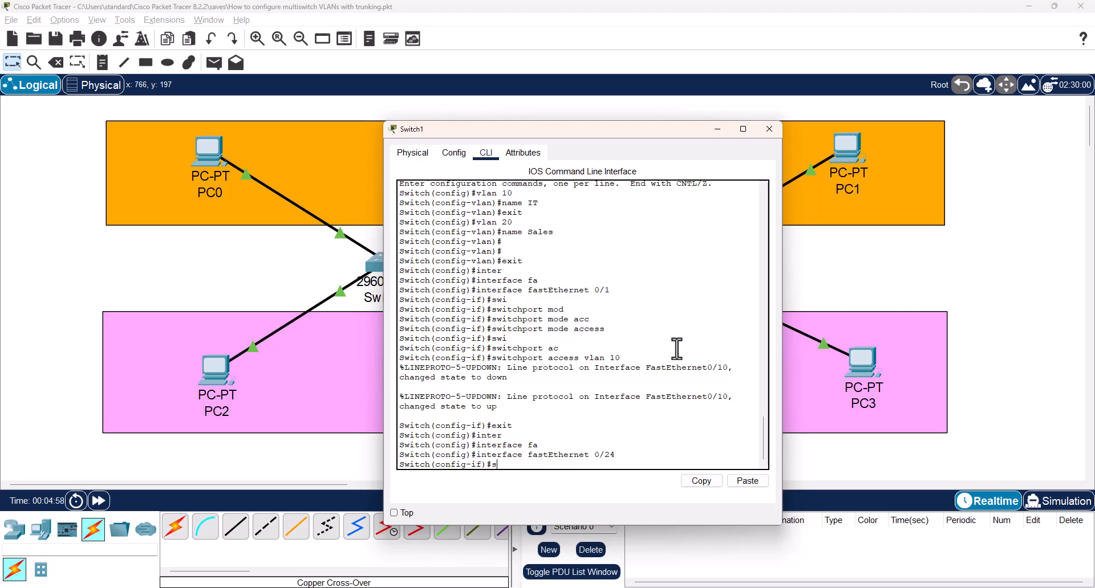
type("swi")
key("Tab")
type("mod")
key("Tab")
type("acc")
key("Tab")
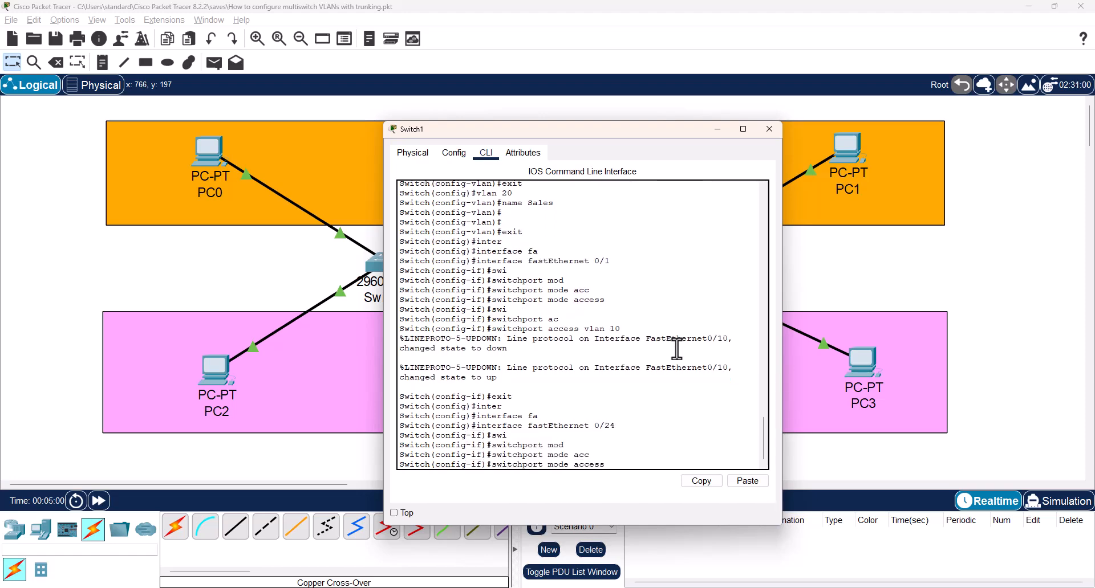
key("Return")
Step: Assign interface fastEthernet 0/24 of Switch1 to access VLAN 20 and exit interface configuration
type("swi")
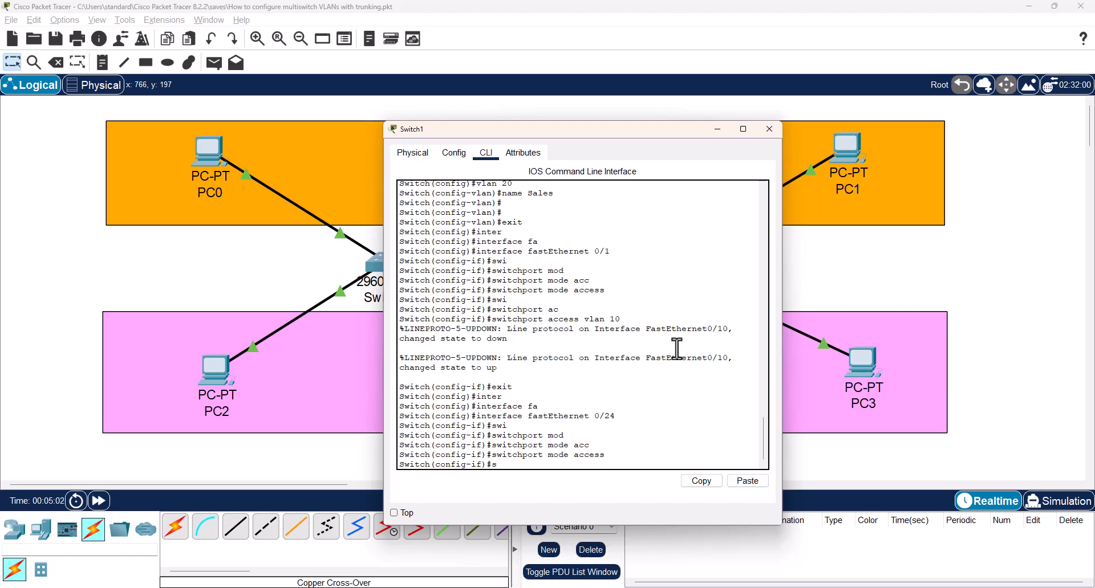
key("Tab")
type("ac")
key("Tab")
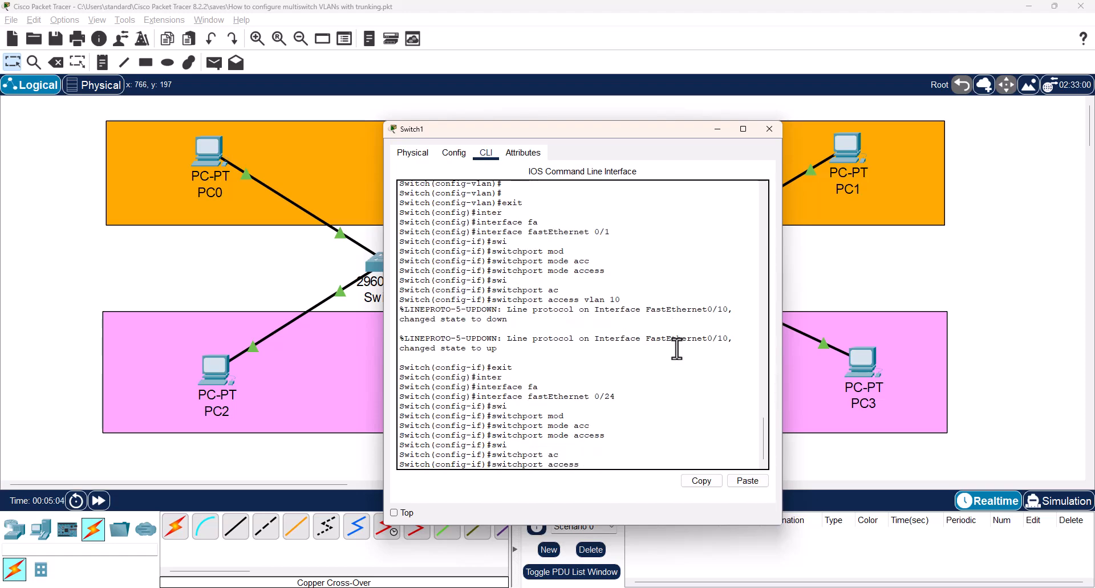
type("vlan 20")
key("Return")
type("exit")
key("Return")
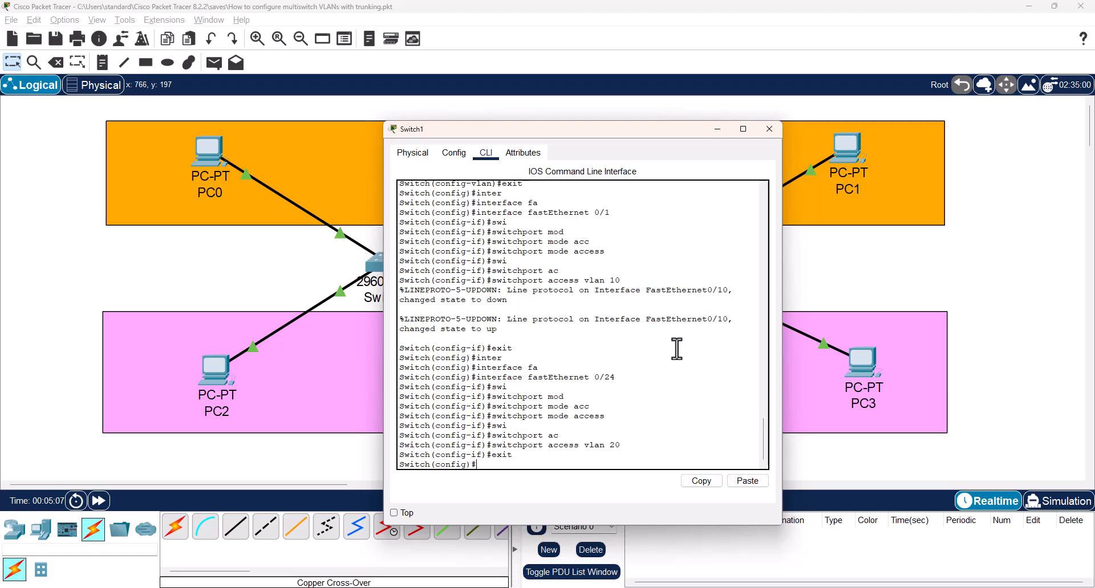
Step: Set interface fastEthernet 0/10 of Switch1 to switchport trunk mode
type("inter")
key("Tab")
type("fa")
key("Tab")
type("0/")
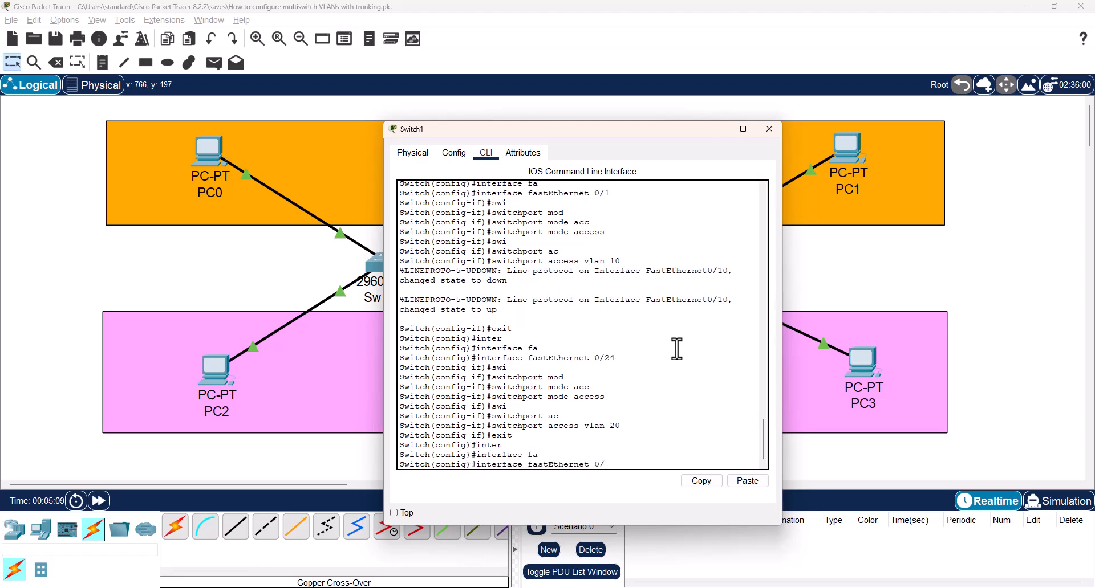
type("10")
key("Return")
type("swi")
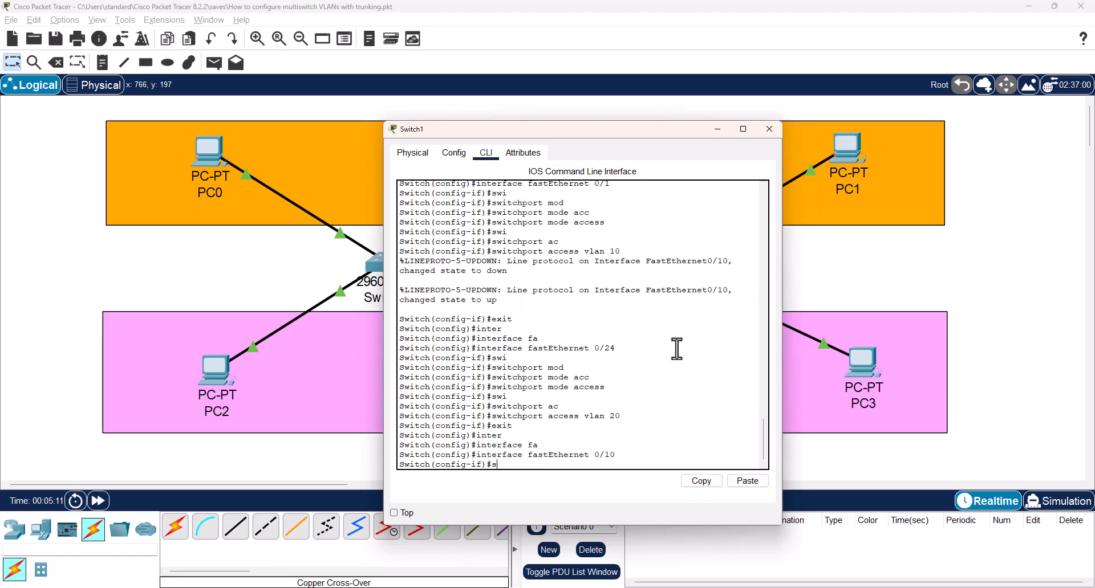
key("Tab")
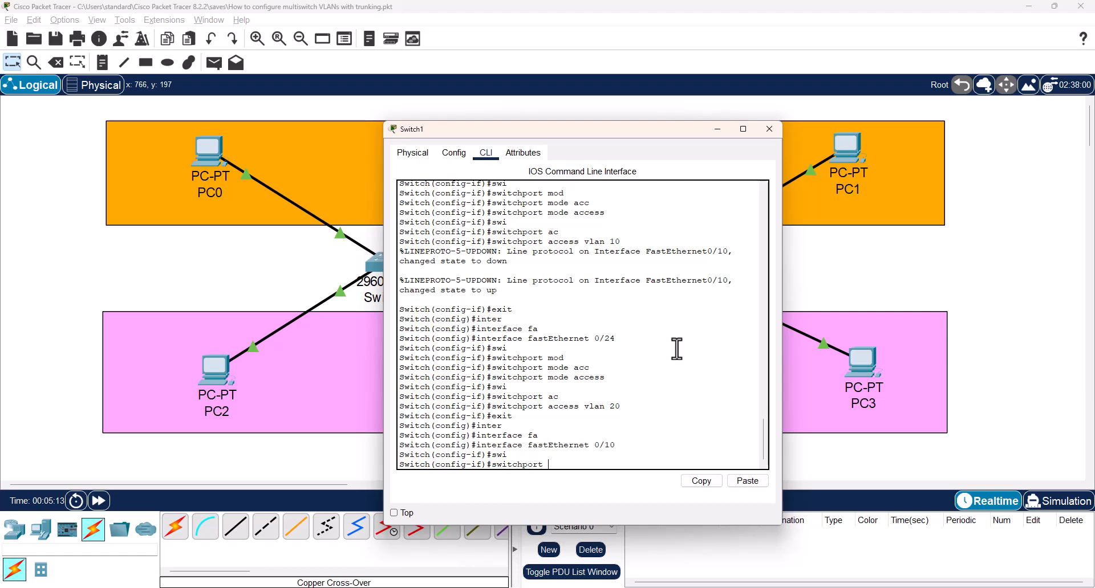
type("mod")
key("Tab")
type("tr")
key("Tab")
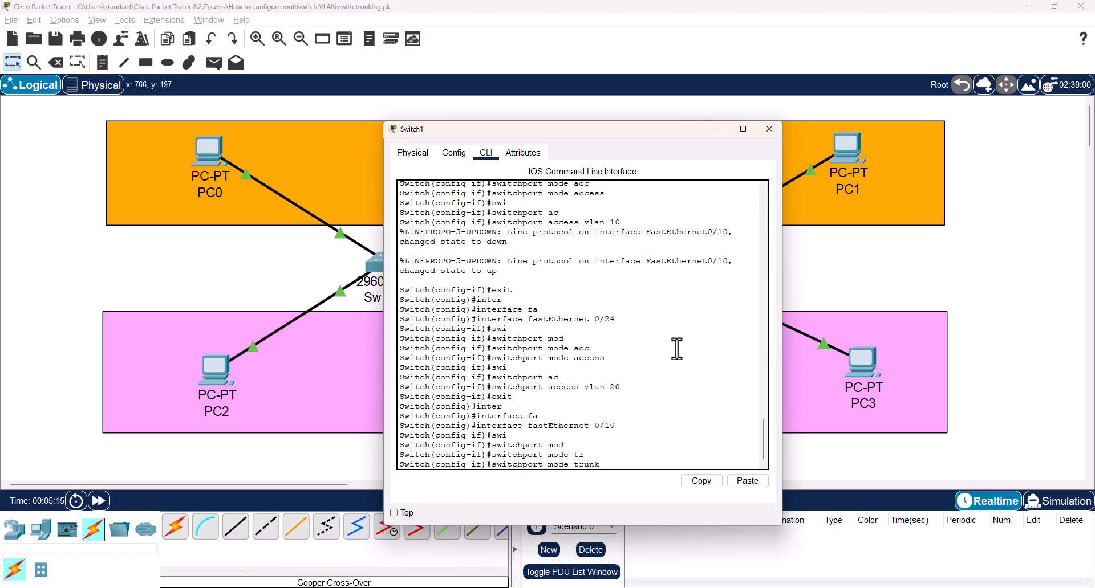
key("Return")
key("Return")
key("Return")
Step: Save Switch1's running configuration with do wr mem and close its configuration window
type("do wr")
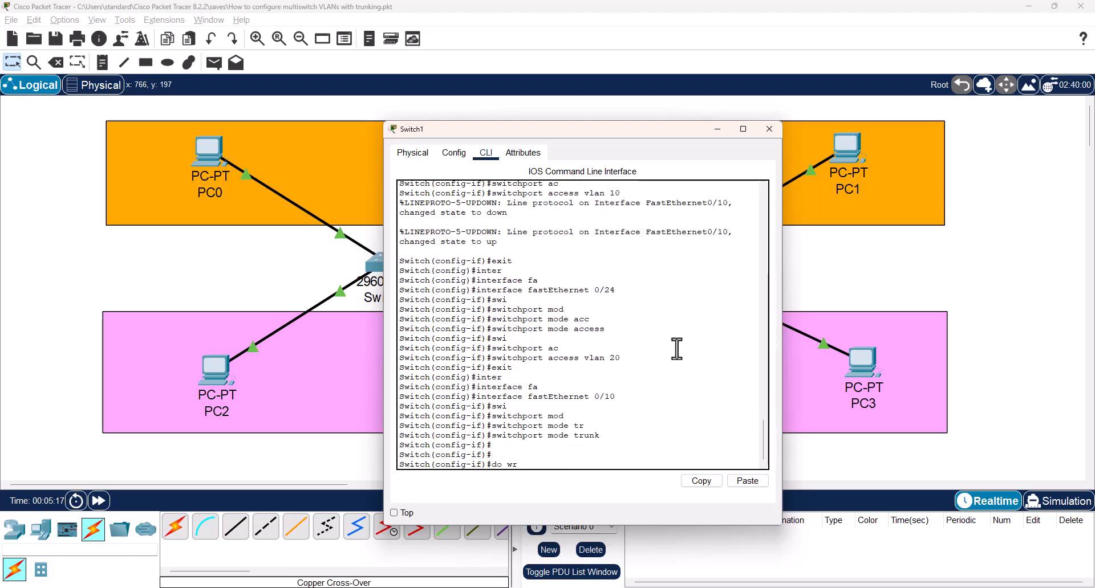
type(" mem")
key("Return")
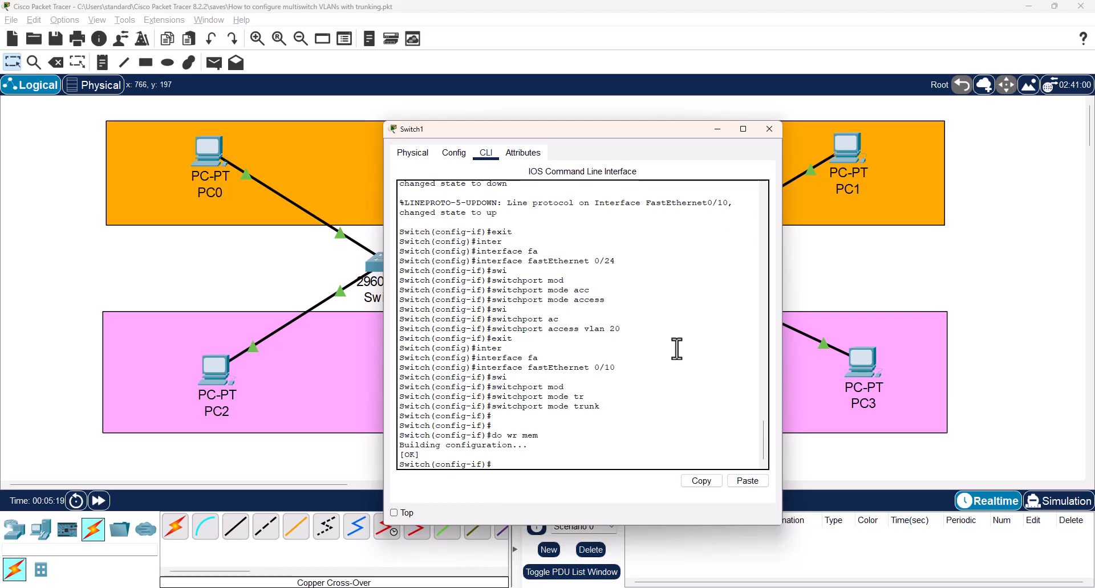
key("Escape")
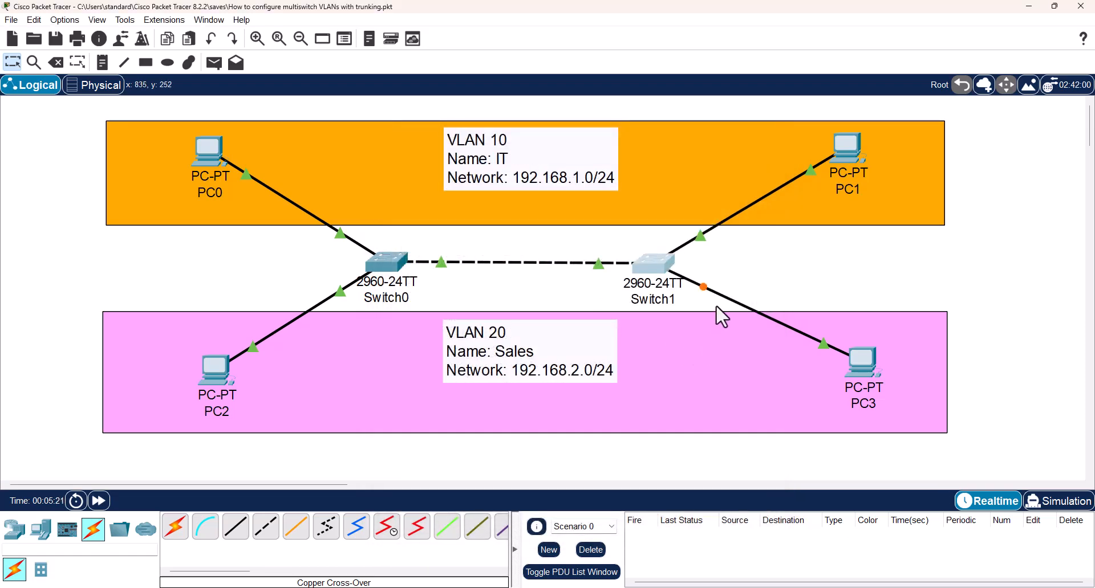
Step: Assign PC0 the static IPv4 address 192.168.1.1 with subnet mask 255.255.255.0 and close its window
left_click(212, 151)
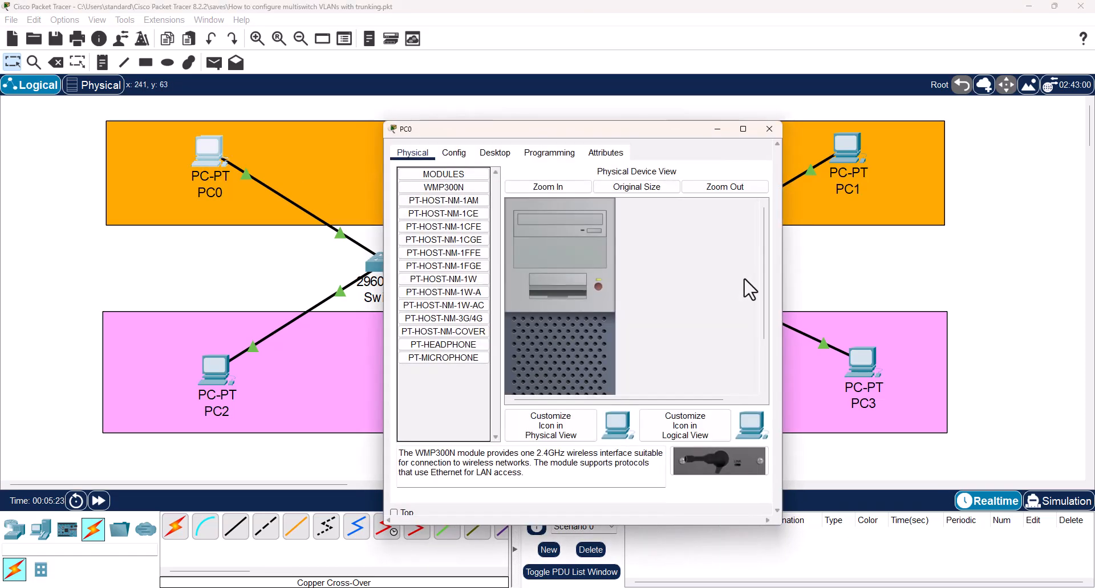
left_click_drag(569, 131, 749, 134)
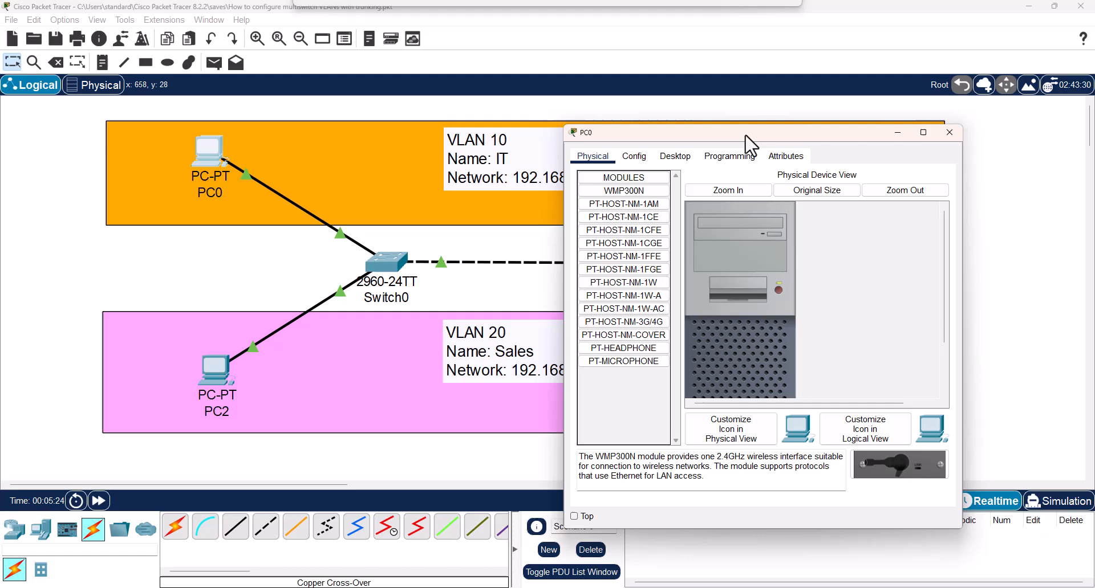
left_click(677, 159)
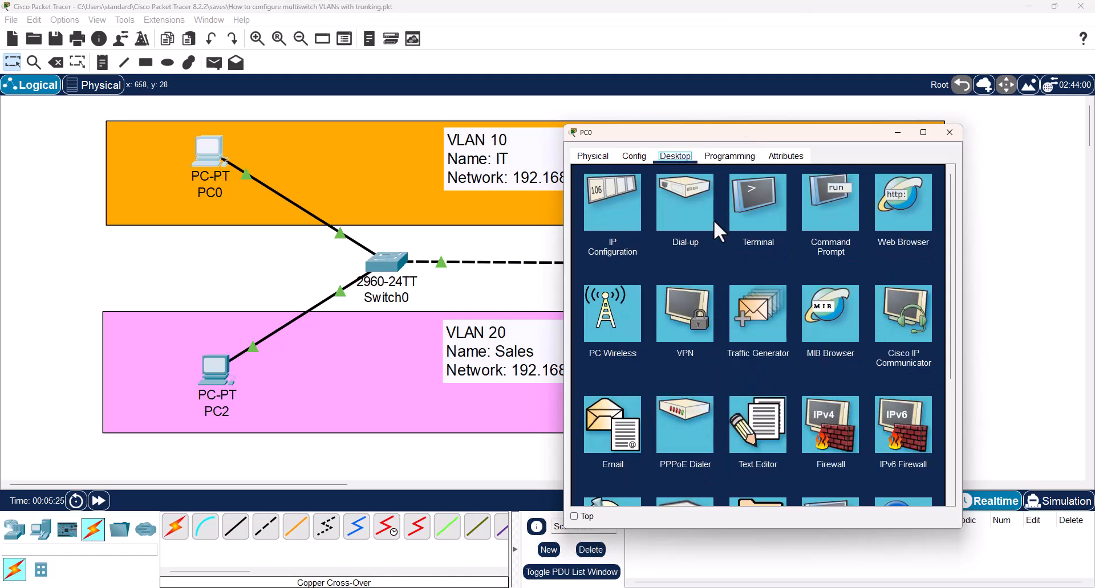
left_click(638, 220)
left_click(780, 242)
type("19")
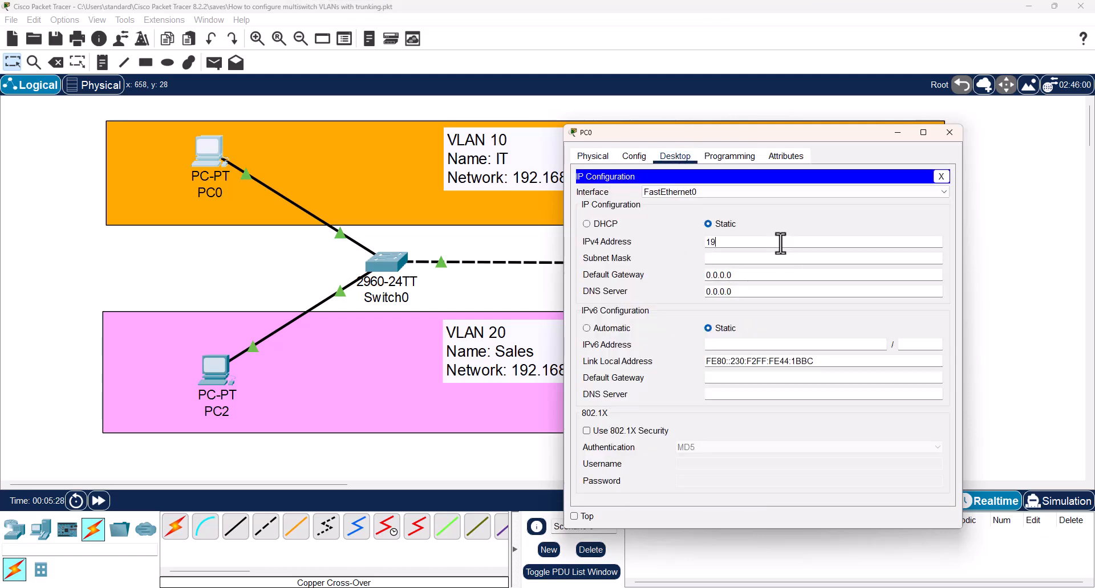
type("2.168.1.1")
key("ctrl+a")
key("Tab")
left_click(950, 133)
Step: Assign PC1 the static IPv4 address 192.168.1.2 with subnet mask 255.255.255.0 and close its window
left_click(856, 149)
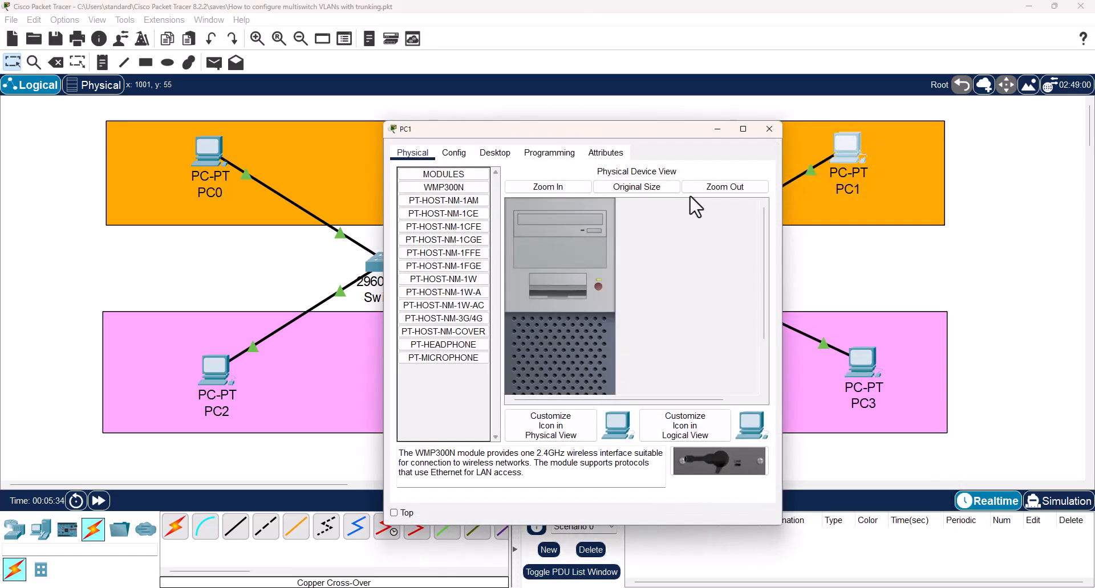
left_click(494, 152)
left_click(444, 188)
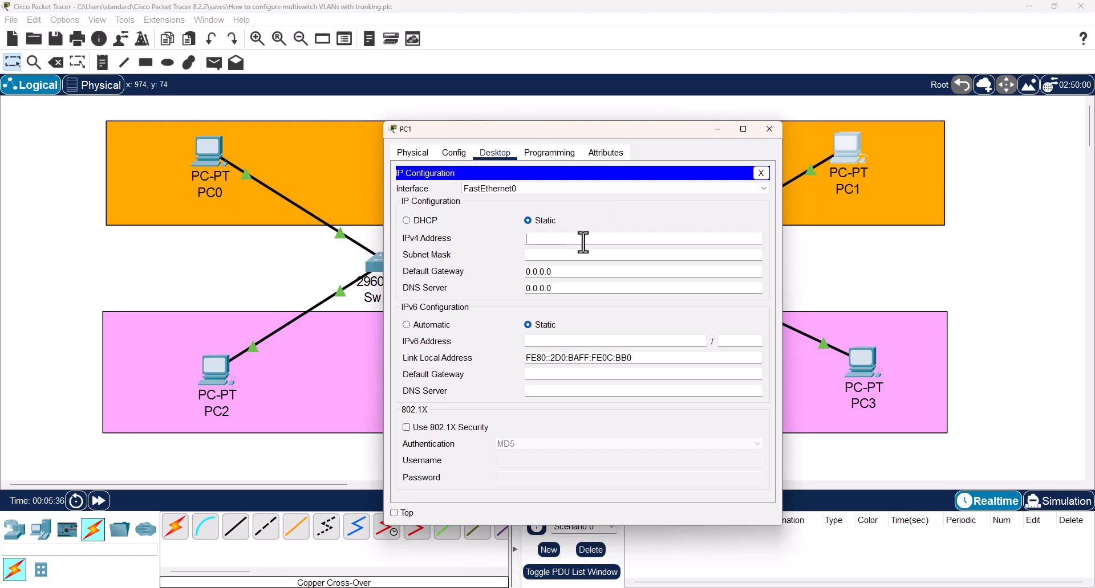
key("Tab")
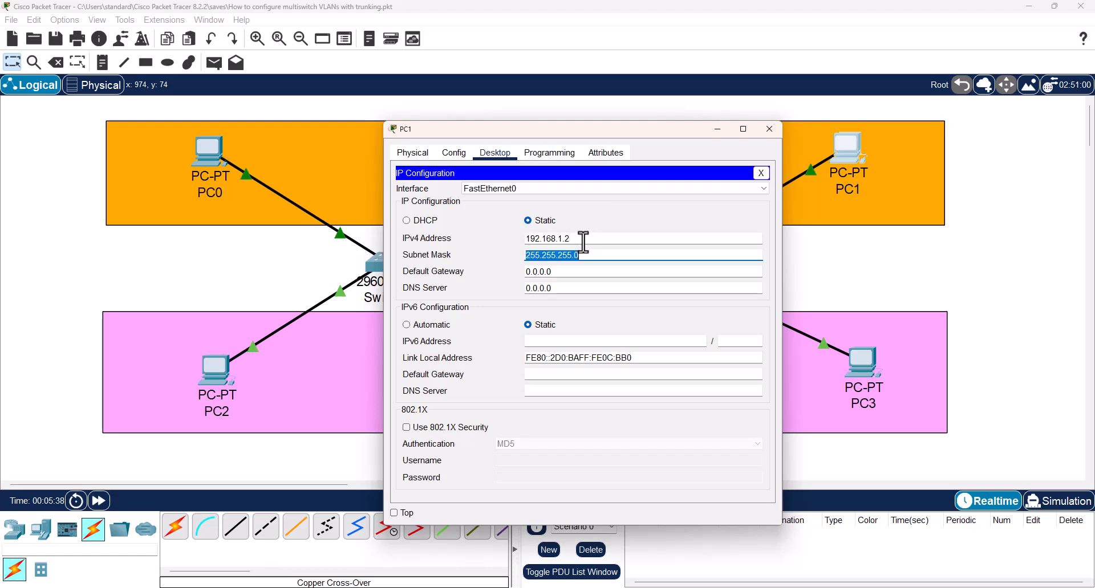
left_click(678, 236)
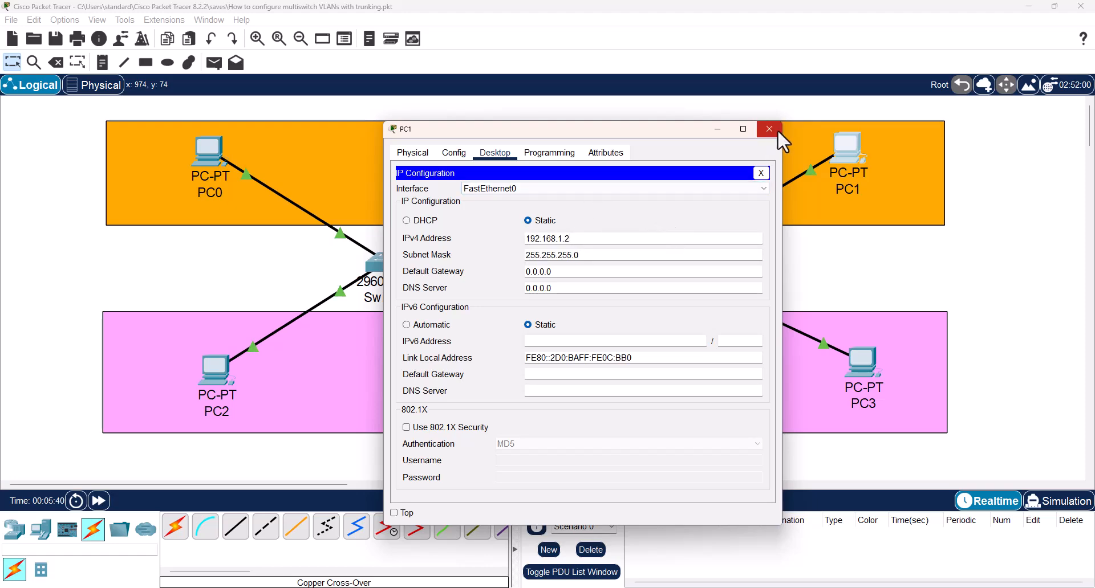
left_click(776, 129)
Step: Assign PC2 the static IPv4 address 192.168.2.1 with subnet mask 255.255.255.0 and close its window
left_click(226, 368)
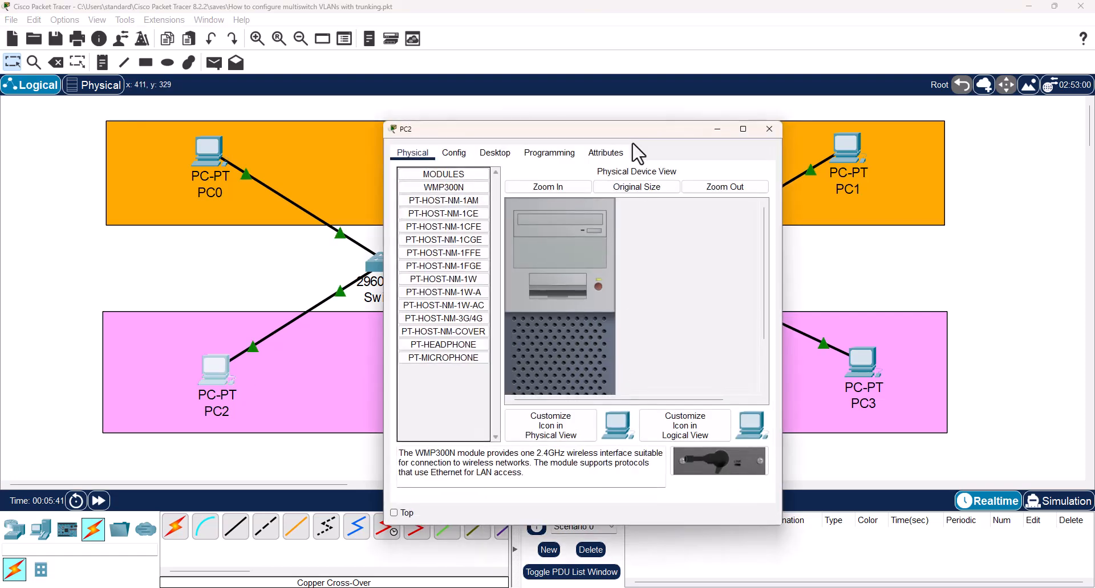
left_click_drag(593, 128, 776, 110)
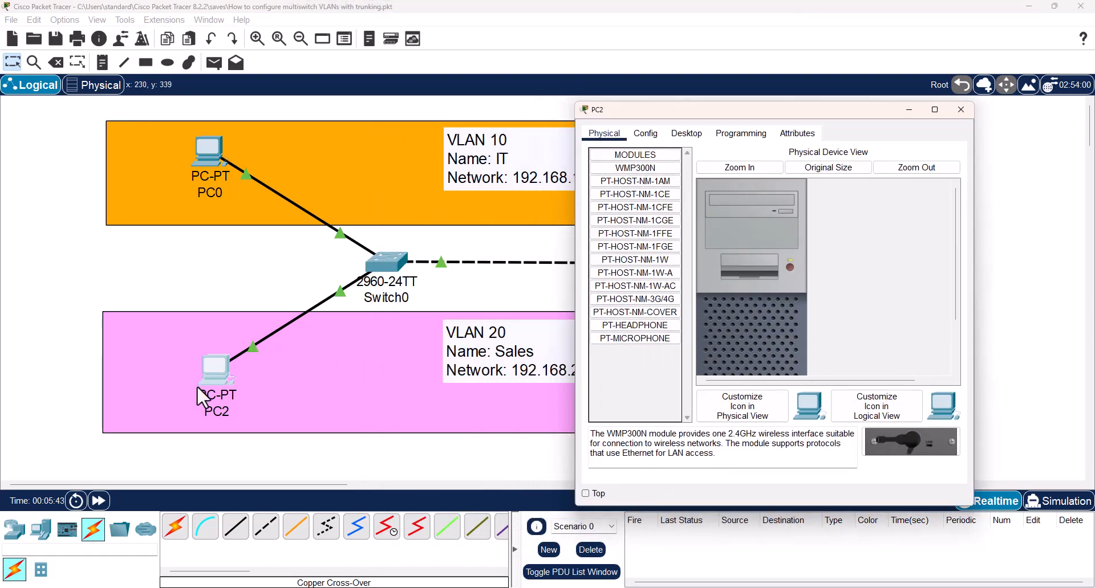
left_click(686, 134)
left_click(625, 171)
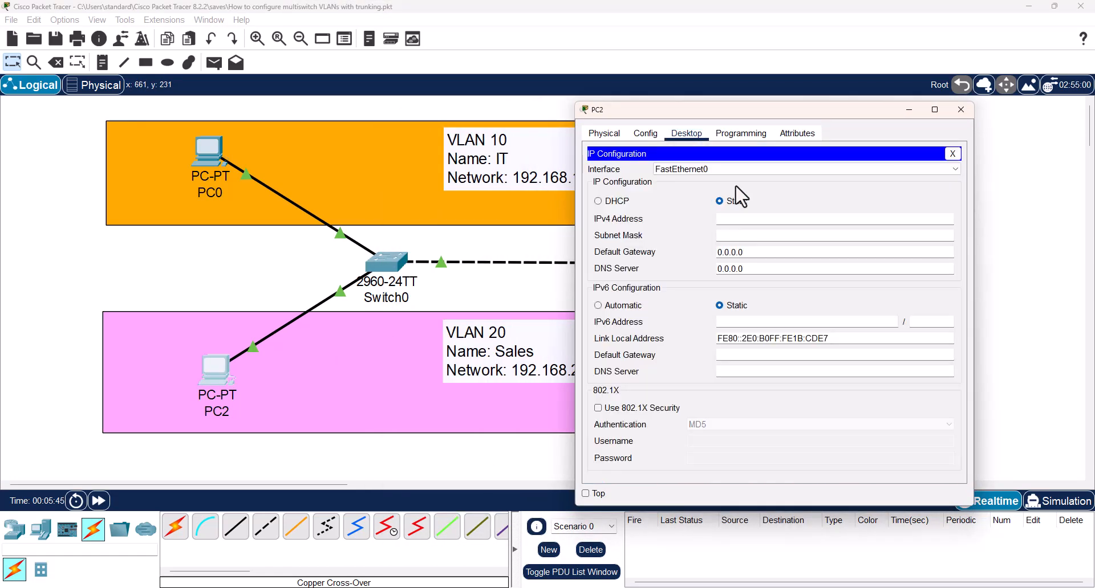
left_click(779, 221)
type("192.168.2.1")
double_click(780, 220)
left_click(842, 198)
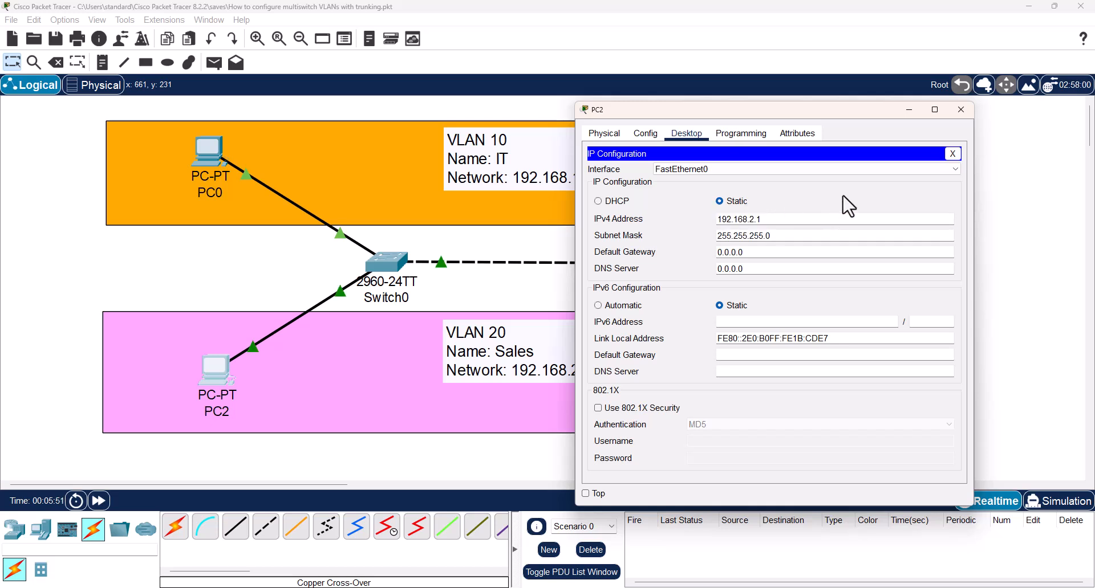
left_click(960, 109)
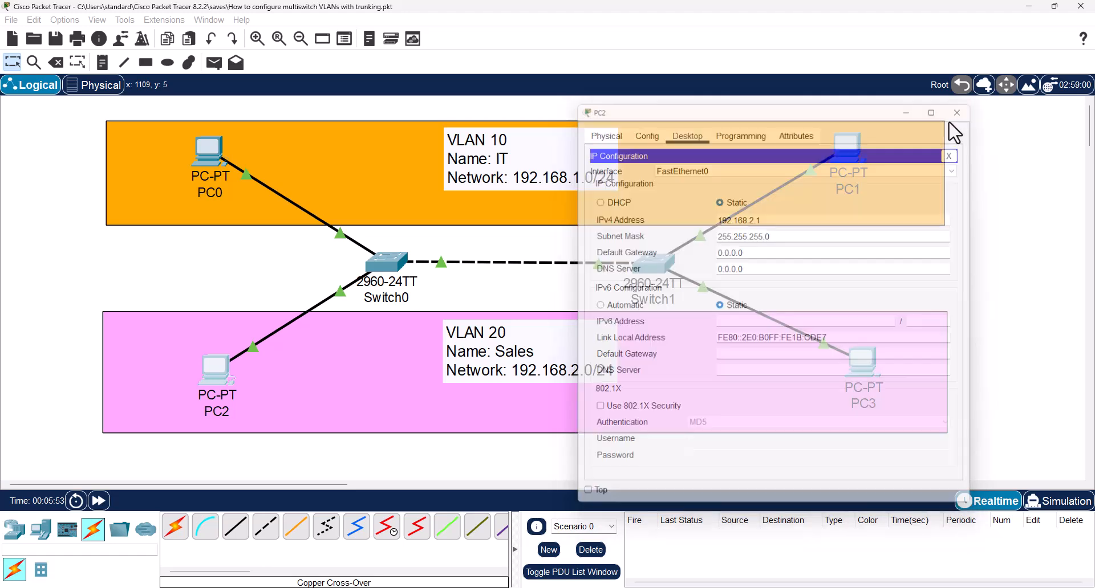
Step: Assign PC3 the static IPv4 address 192.168.2.2 with subnet mask 255.255.255.0 and close its window
left_click(862, 366)
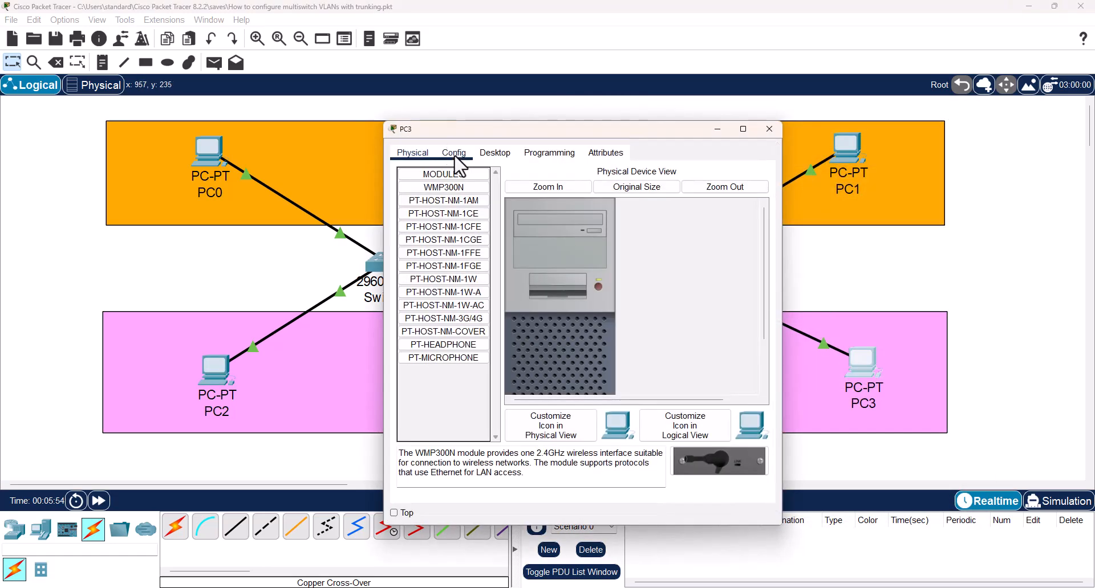
left_click(494, 152)
left_click(457, 191)
left_click(570, 239)
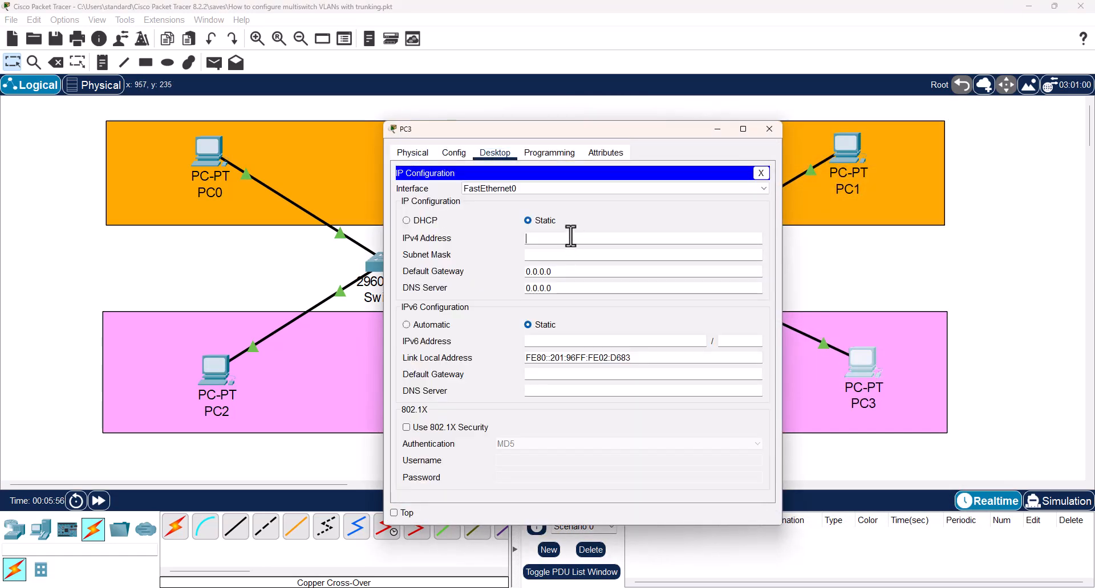
type("192.168.2.12")
key("Tab")
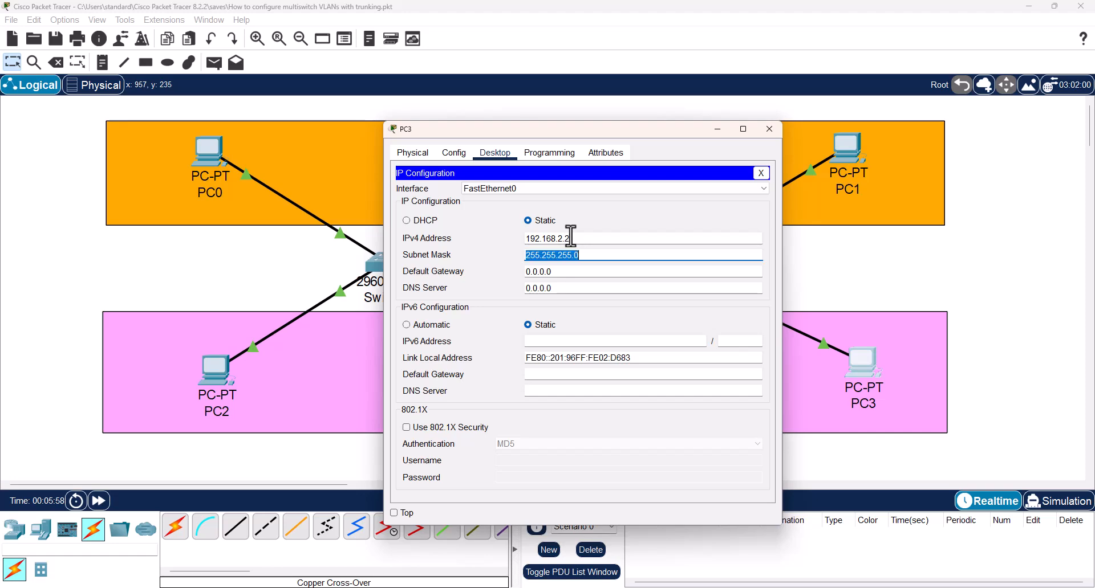
left_click(667, 223)
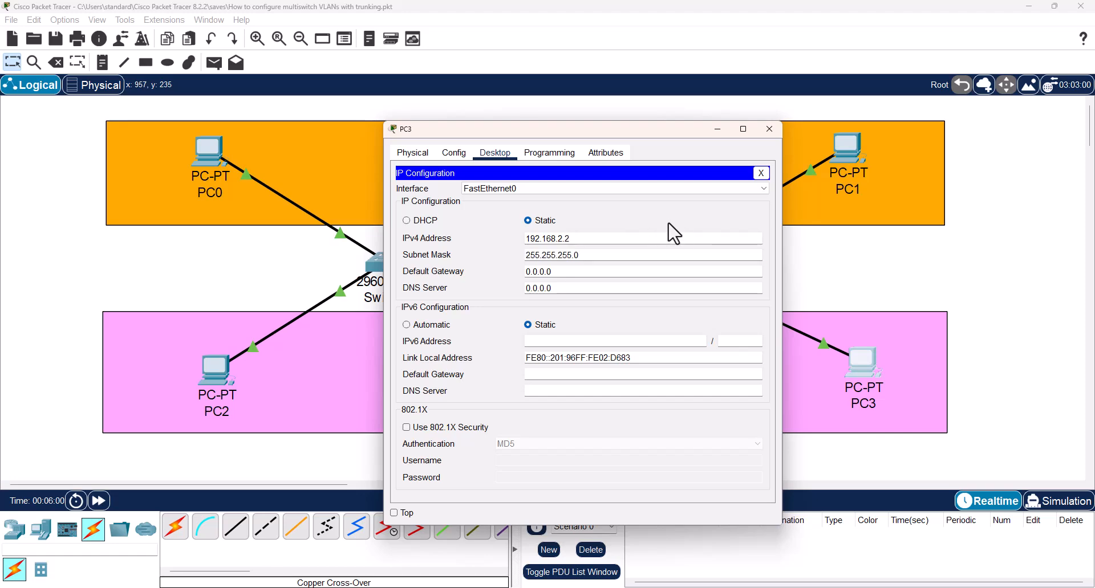
left_click(769, 129)
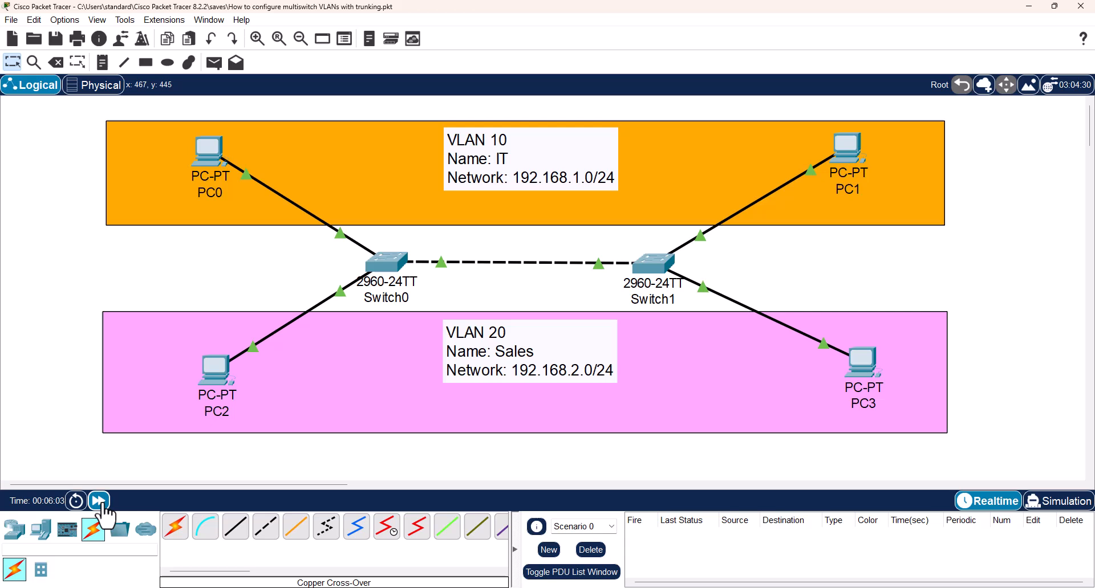
Step: Fast-forward the network's simulation time several times
left_click(99, 500)
left_click(99, 501)
left_click(100, 501)
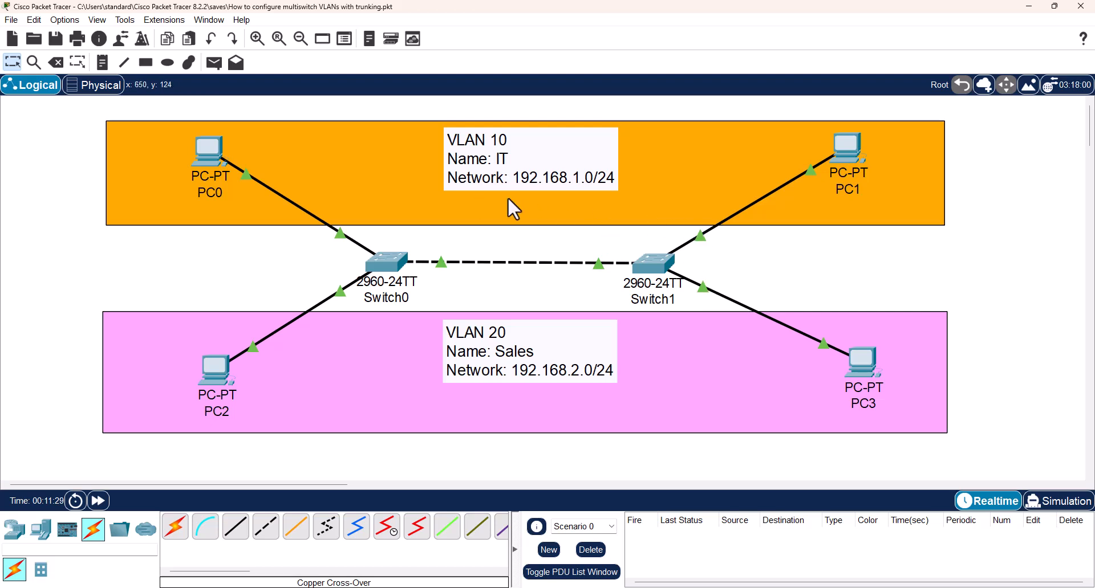
Step: Check PC0's addressing with ipconfig at its command prompt and ping PC1 at 192.168.1.2
left_click(209, 152)
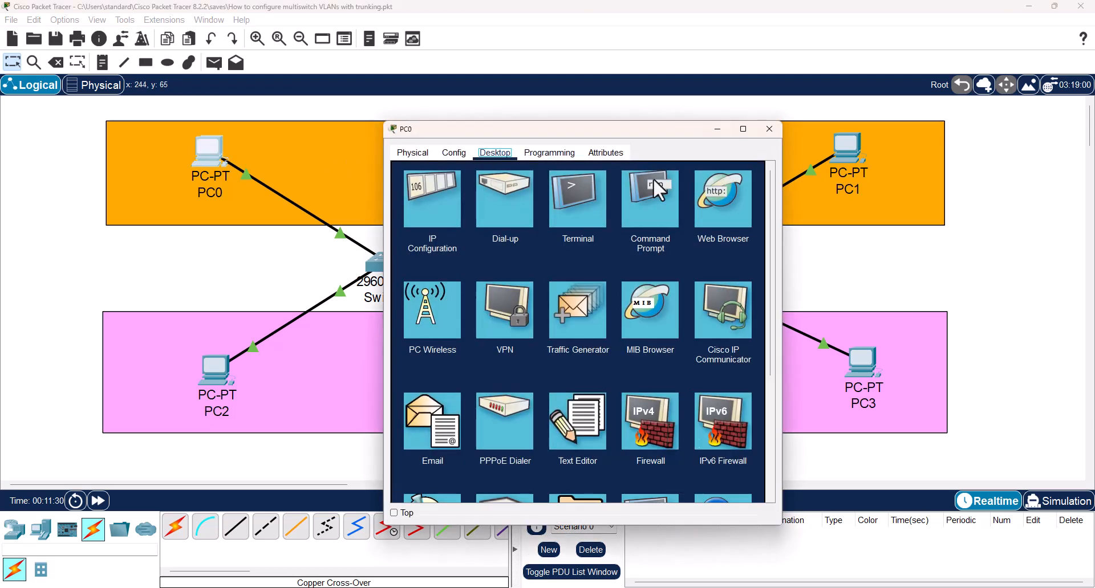
left_click(653, 179)
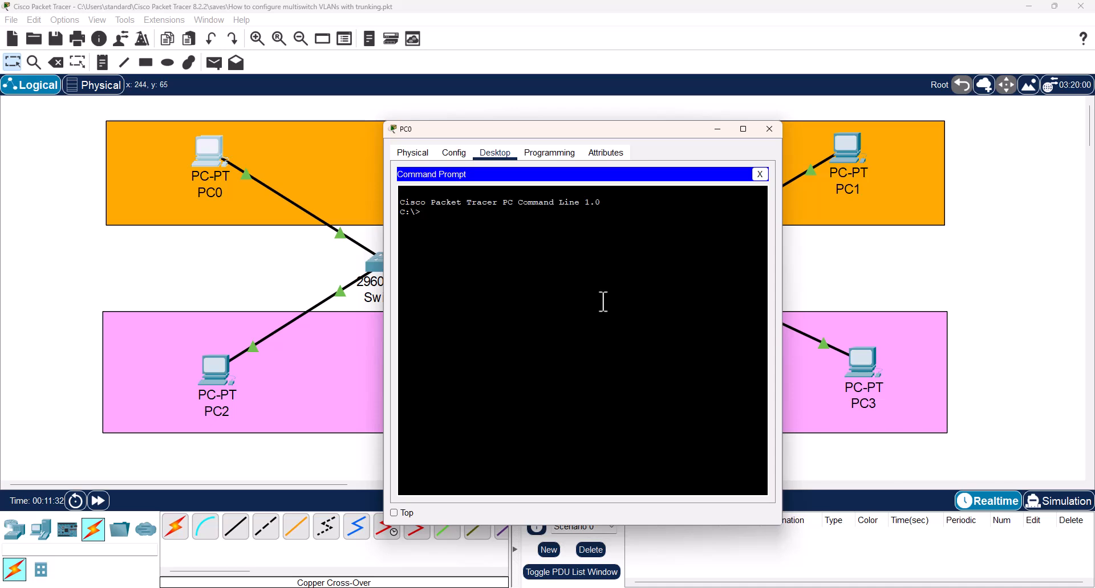
type("ipconfig")
key("Return")
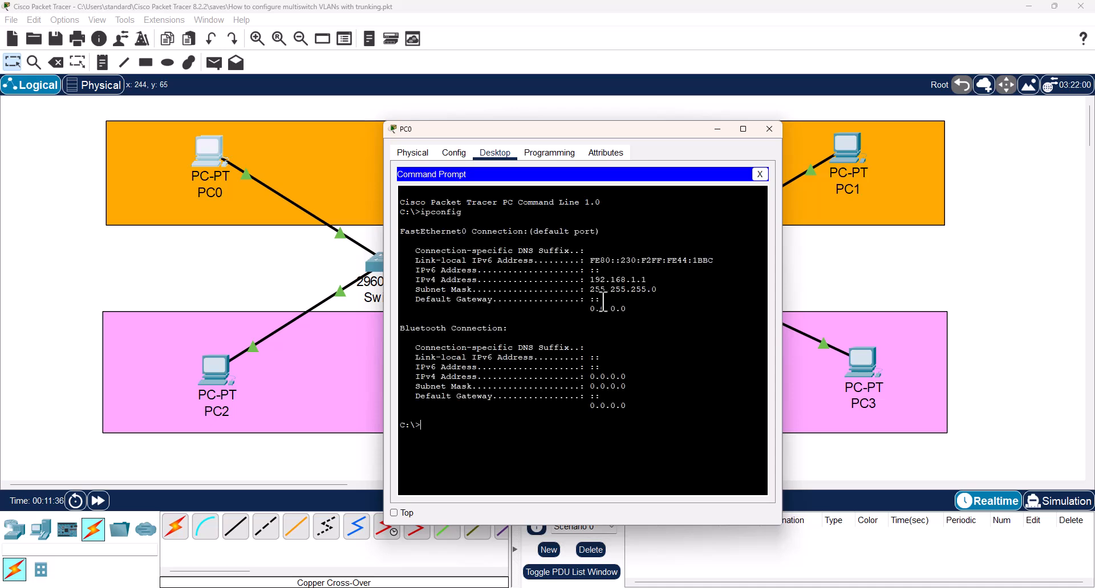
type("ping 192.168.1.2")
key("Return")
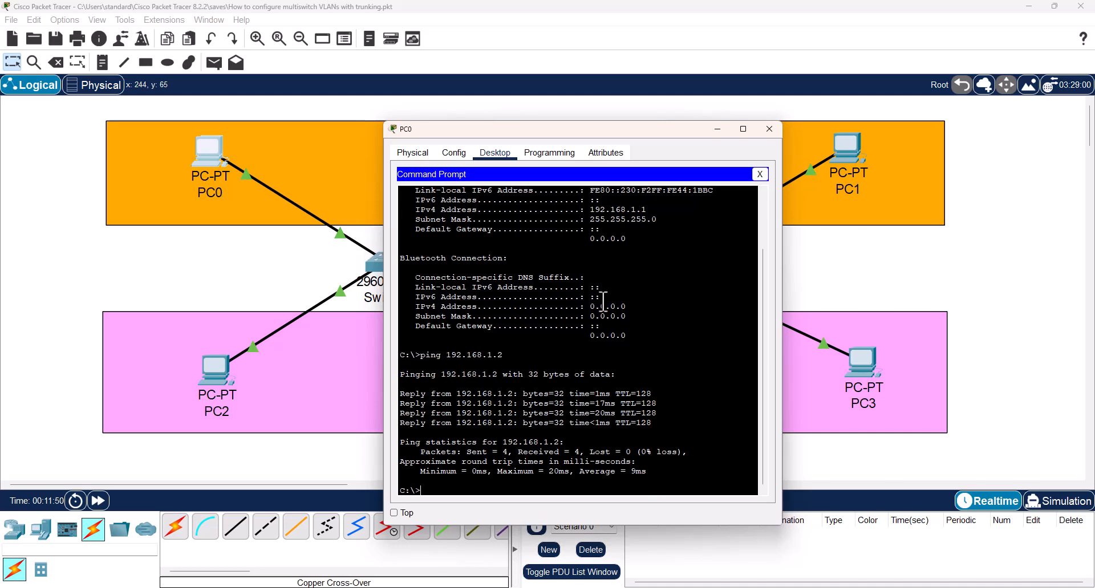
Step: Ping PC3 at 192.168.2.2 from PC0 to test reachability across VLANs, and interrupt the ping
key("Up")
key("Left")
key("Left")
key("BackSpace")
type("2")
key("Return")
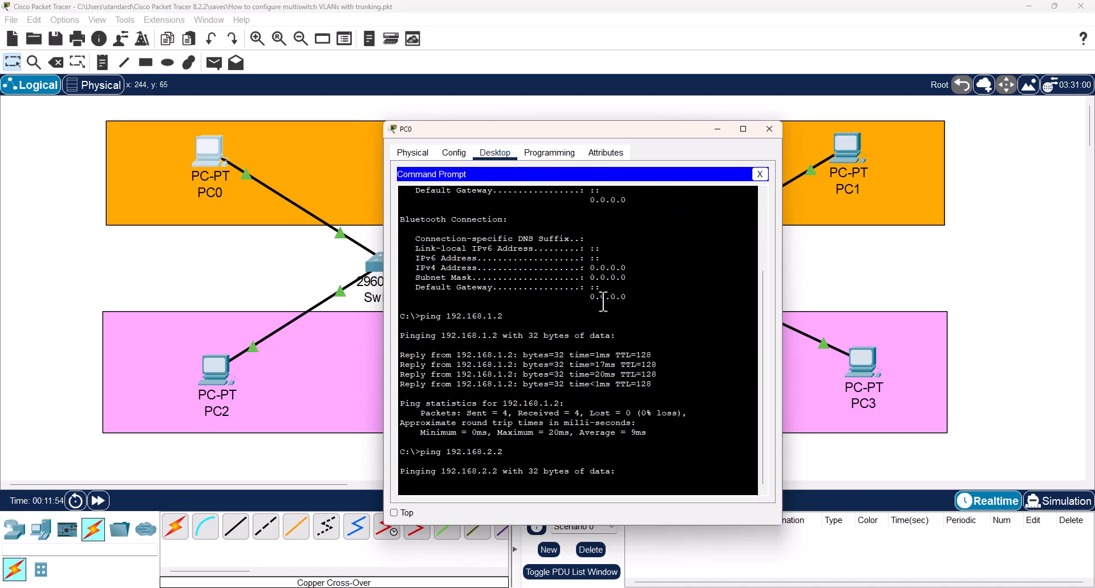
key("ctrl+c")
Step: Ping PC2 at 192.168.2.1 from PC0, interrupt the ping and close PC0's window
key("Up")
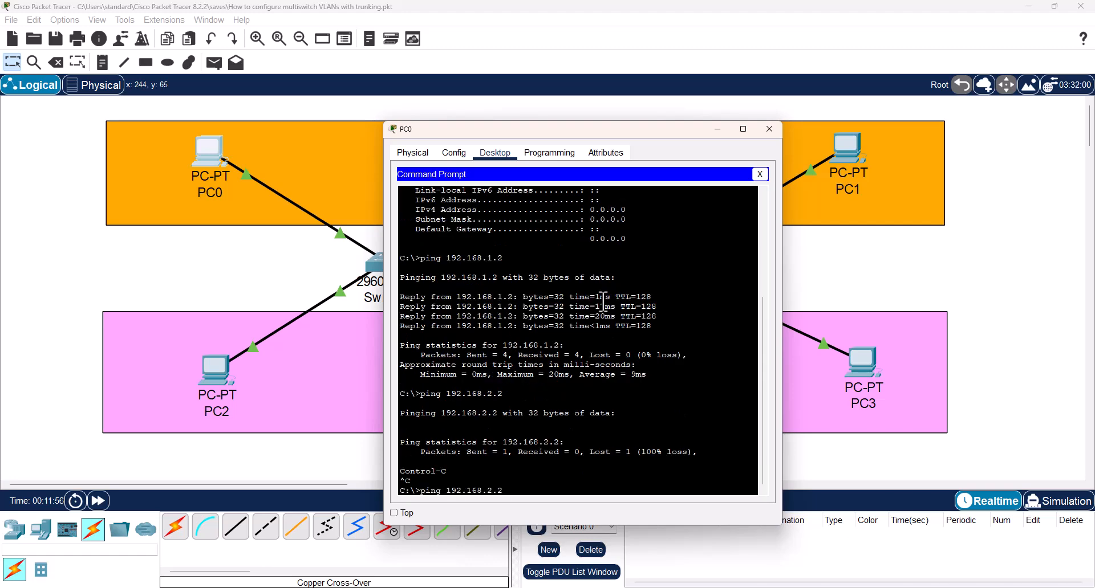
key("Right")
type("1")
key("Return")
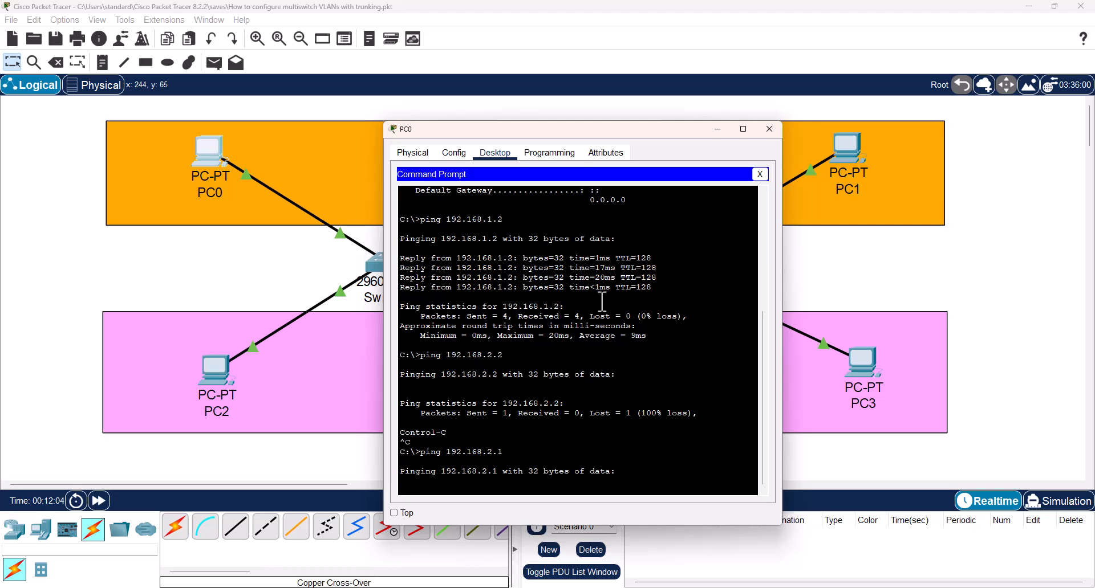
key("ctrl+c")
left_click(770, 129)
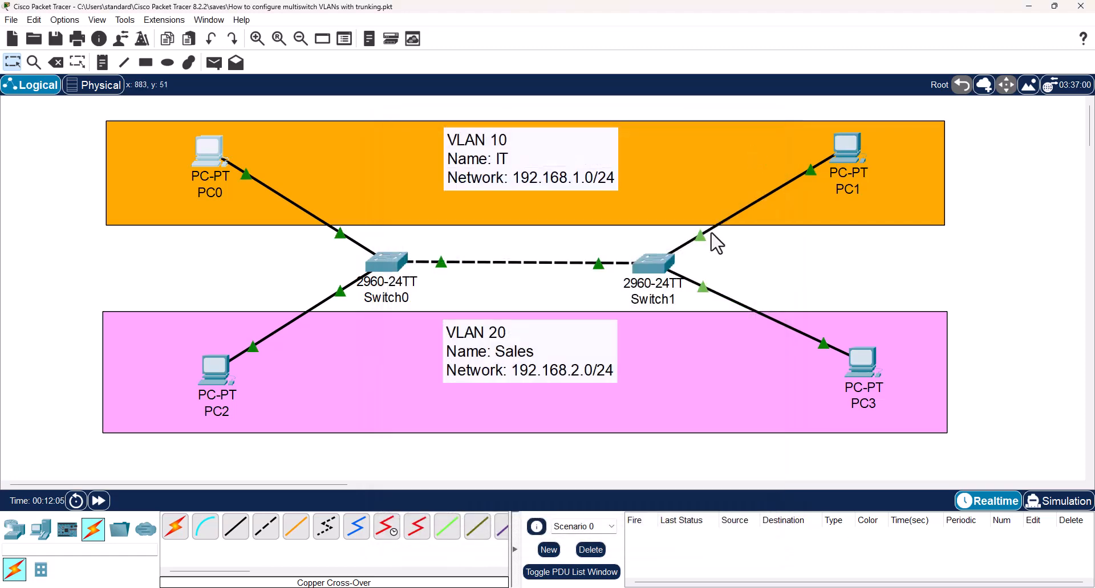
Step: Check PC2's addressing with ipconfig at its command prompt and ping PC3 at 192.168.2.2
left_click(215, 372)
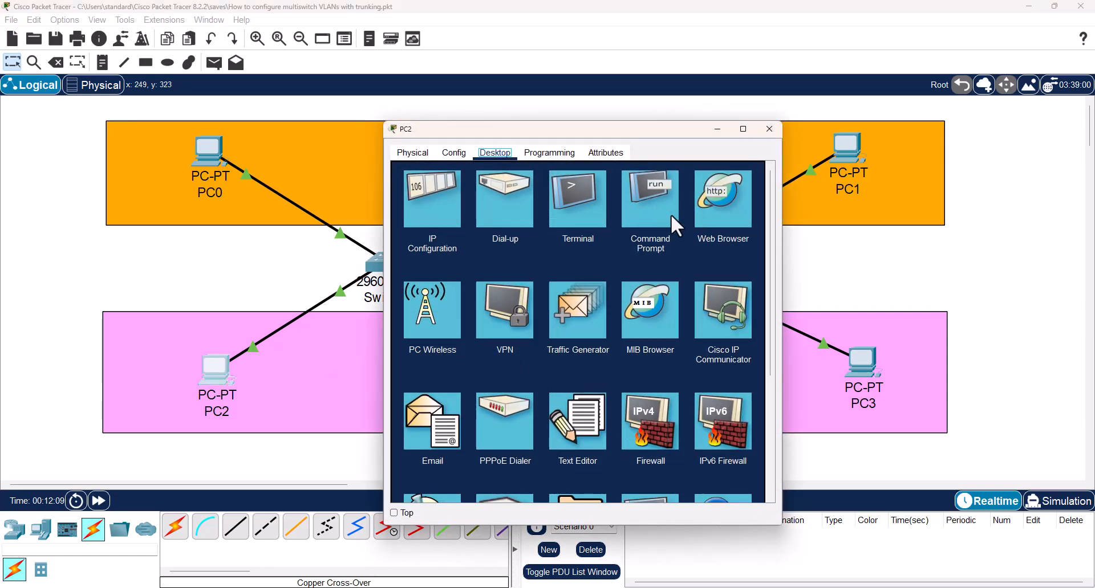
left_click(659, 217)
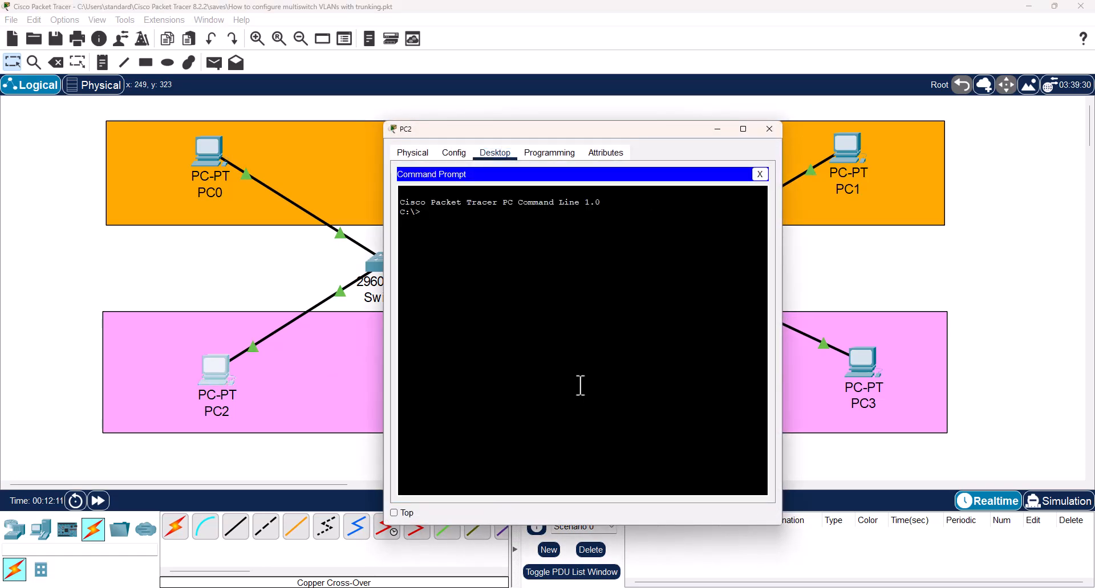
type("ipconfig")
key("Return")
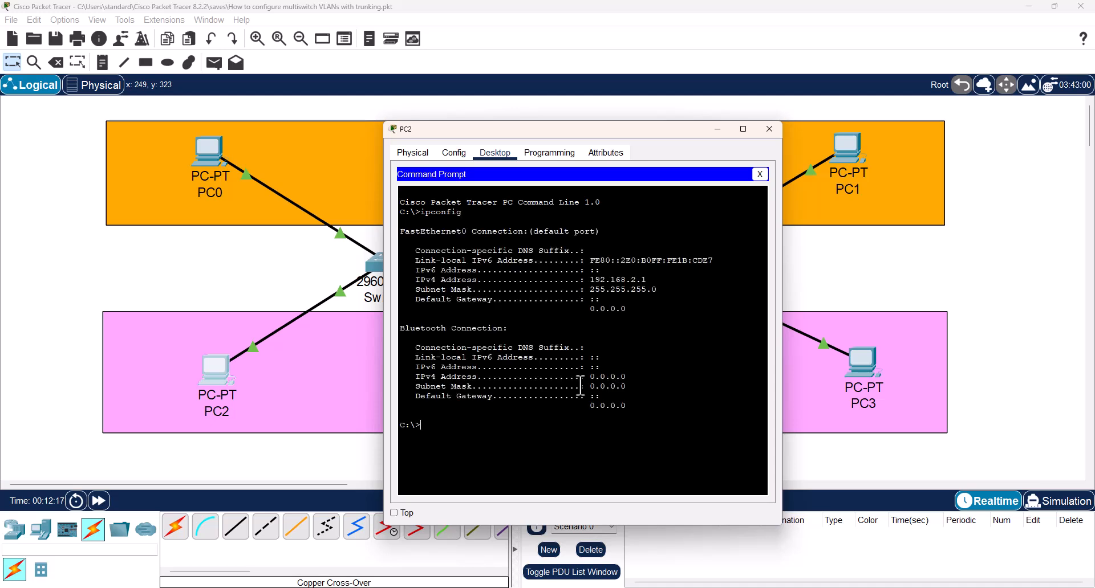
type("ping 192.168.2.2")
key("Return")
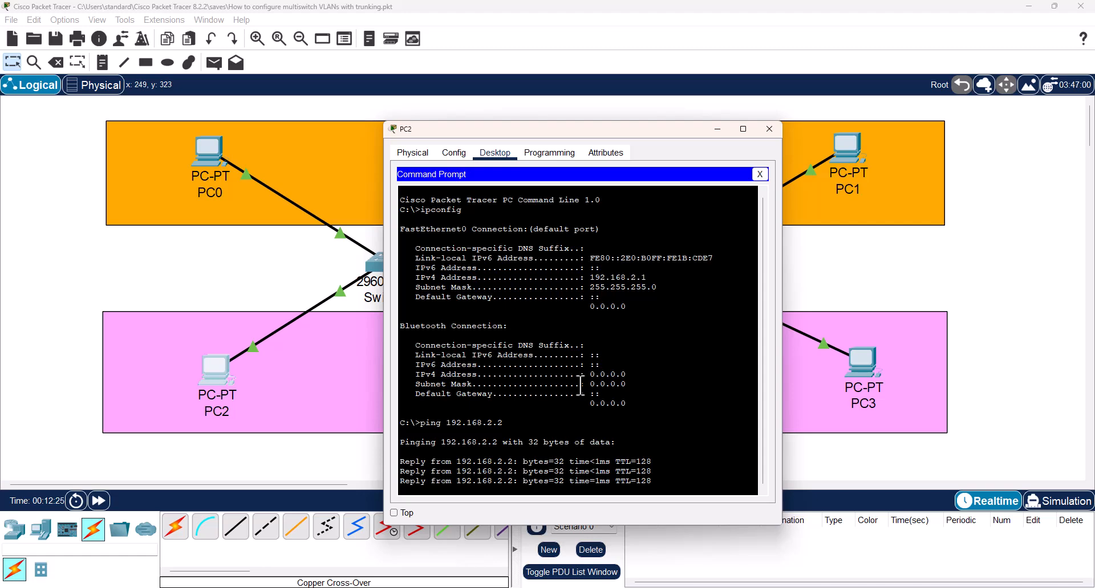
Step: Ping PC1 at 192.168.1.2 from PC2 to test reachability across VLANs, and interrupt the ping
key("Up")
key("Left")
key("Left")
key("Left")
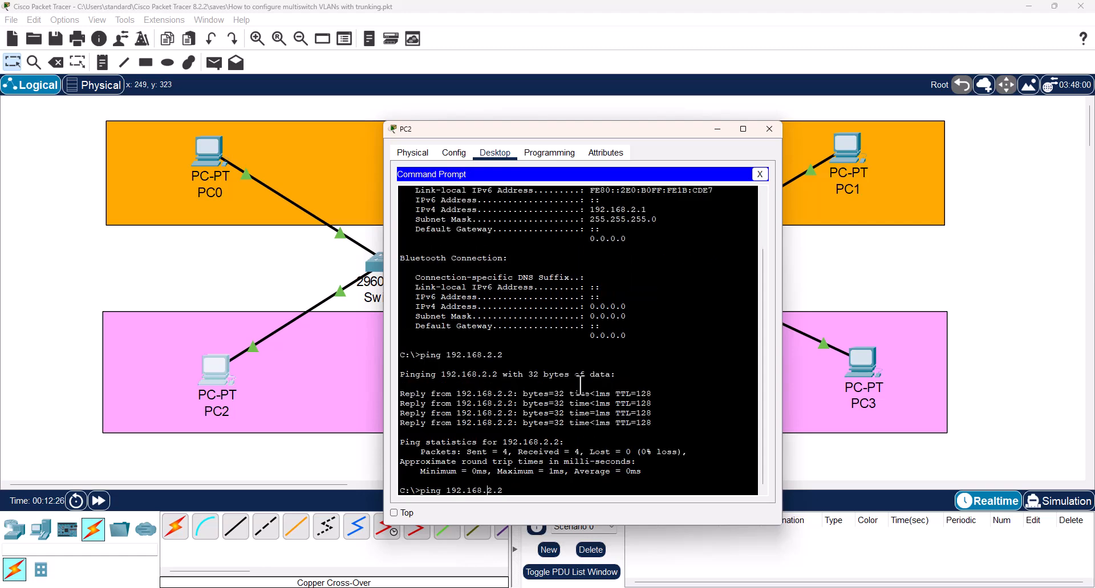
key("Delete")
type("1")
key("Return")
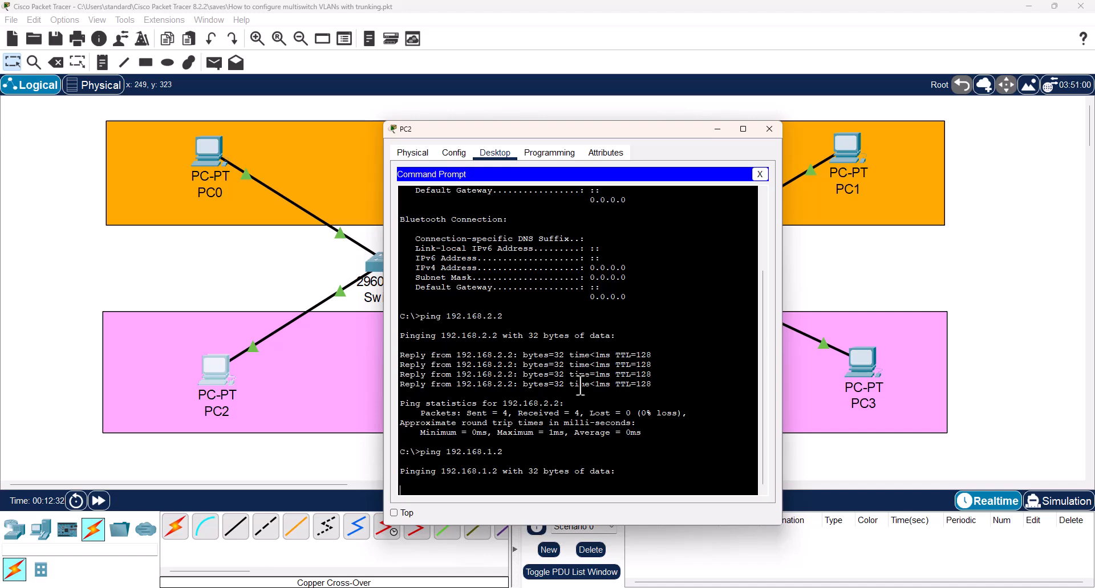
key("ctrl+c")
Step: Ping PC0 at 192.168.1.1 from PC2 and close PC2's window
key("Up")
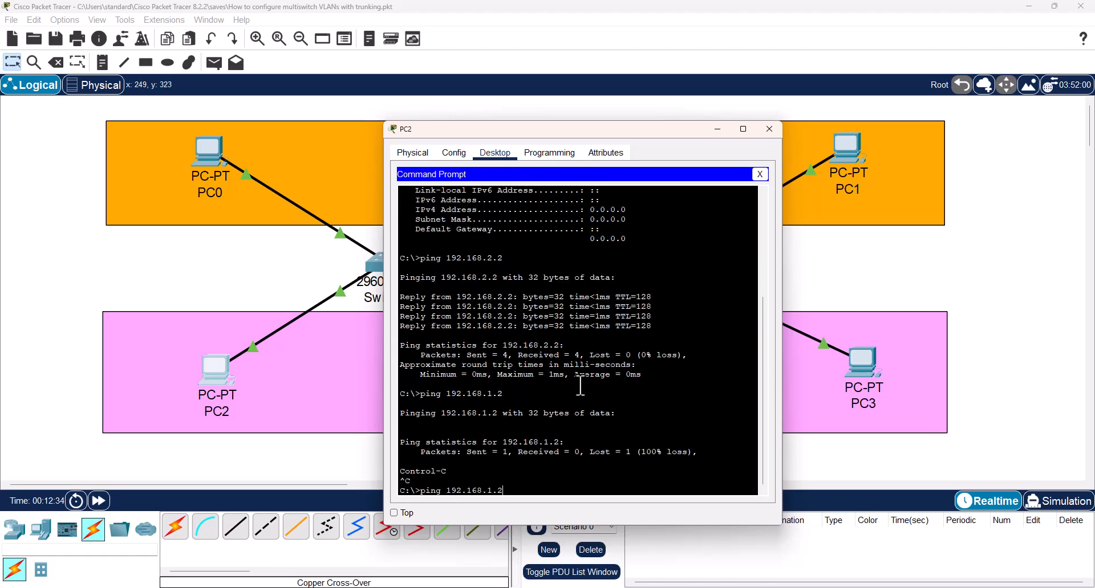
key("Return")
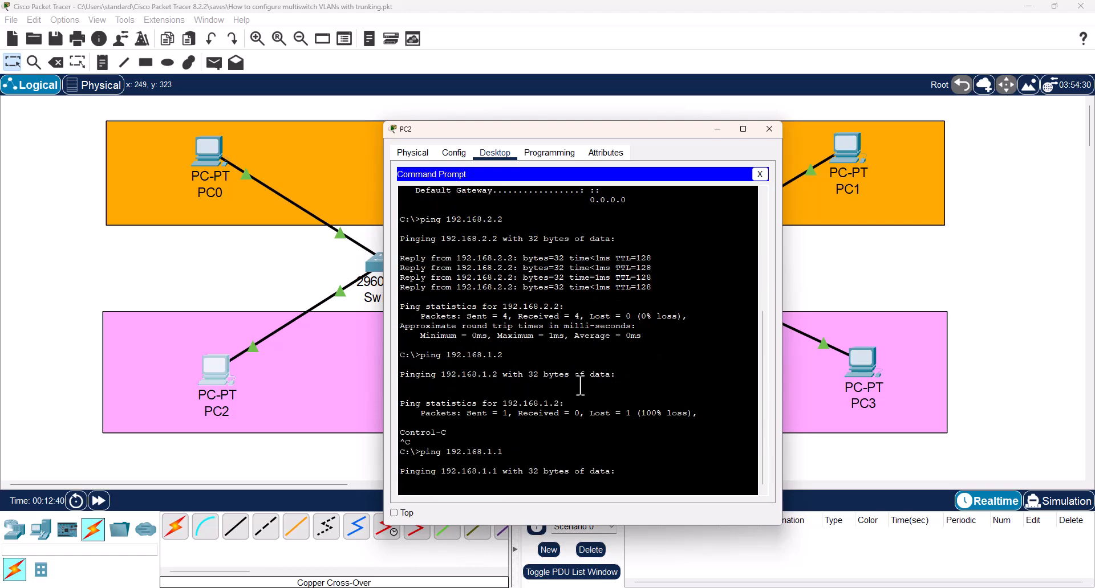
left_click(770, 129)
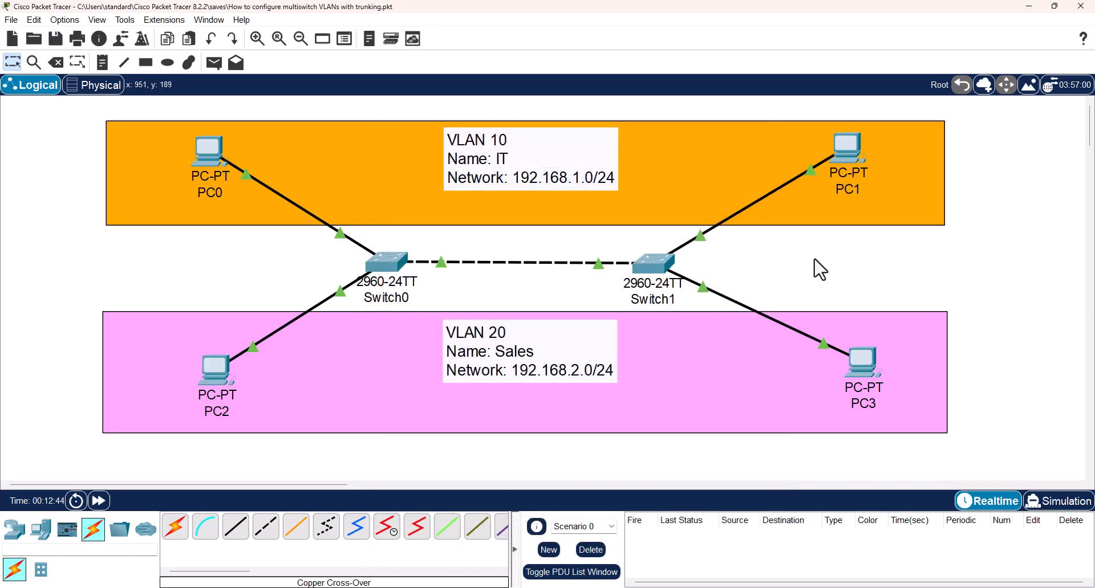